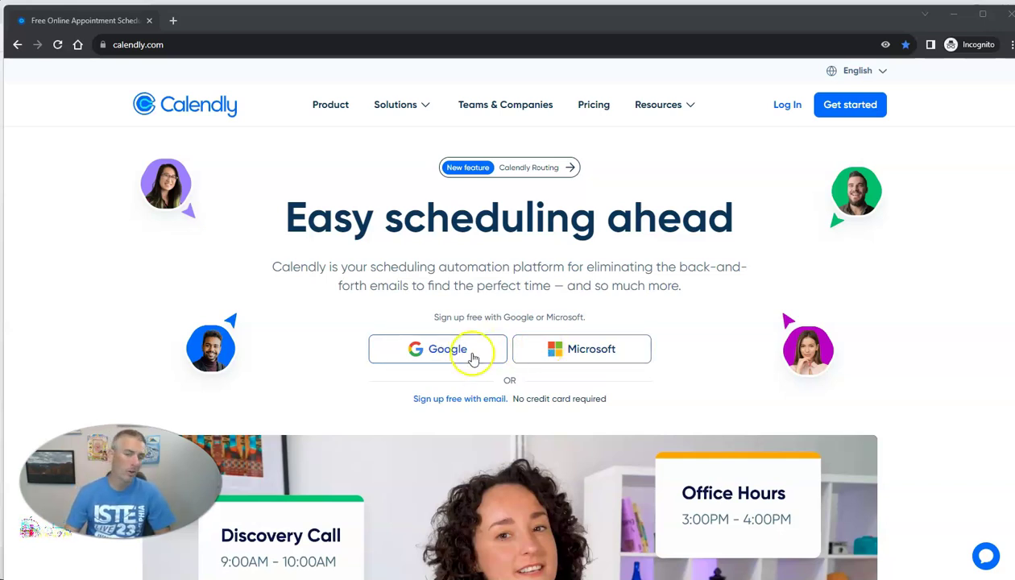
# - Sign up with the saved Google account and its saved password, then allow Calendly calendar access
pyautogui.click(454, 355)
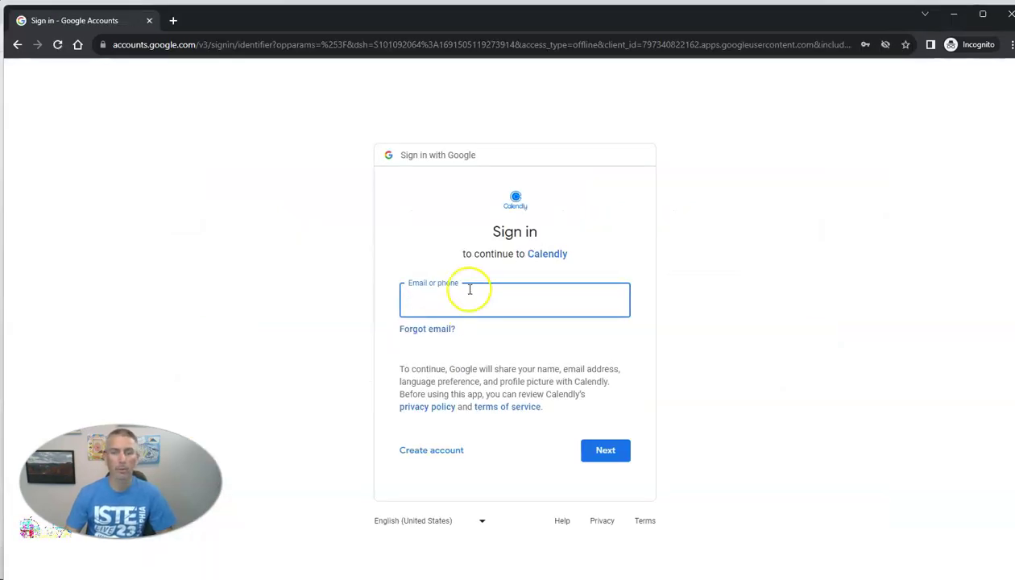
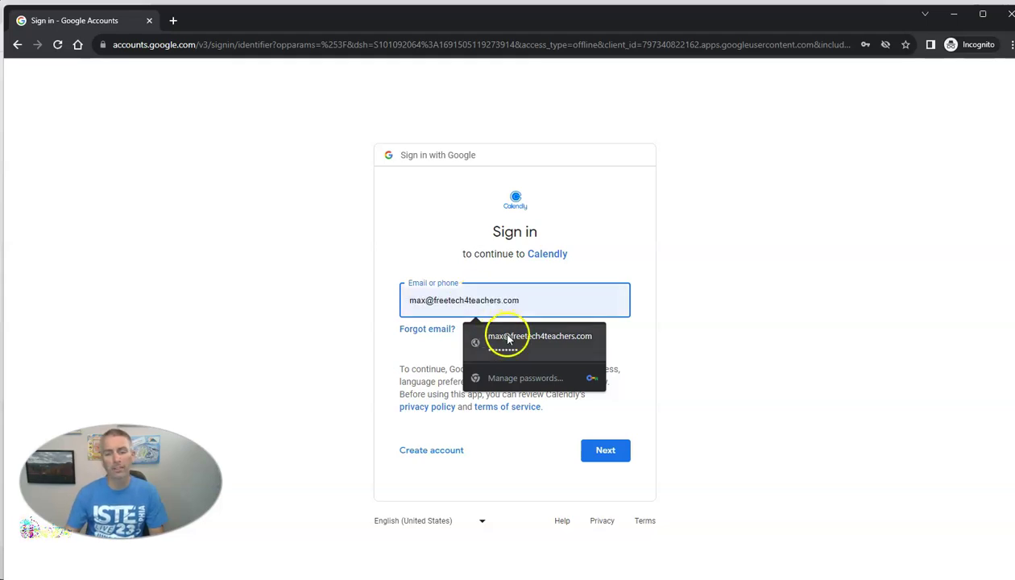
pyautogui.click(495, 336)
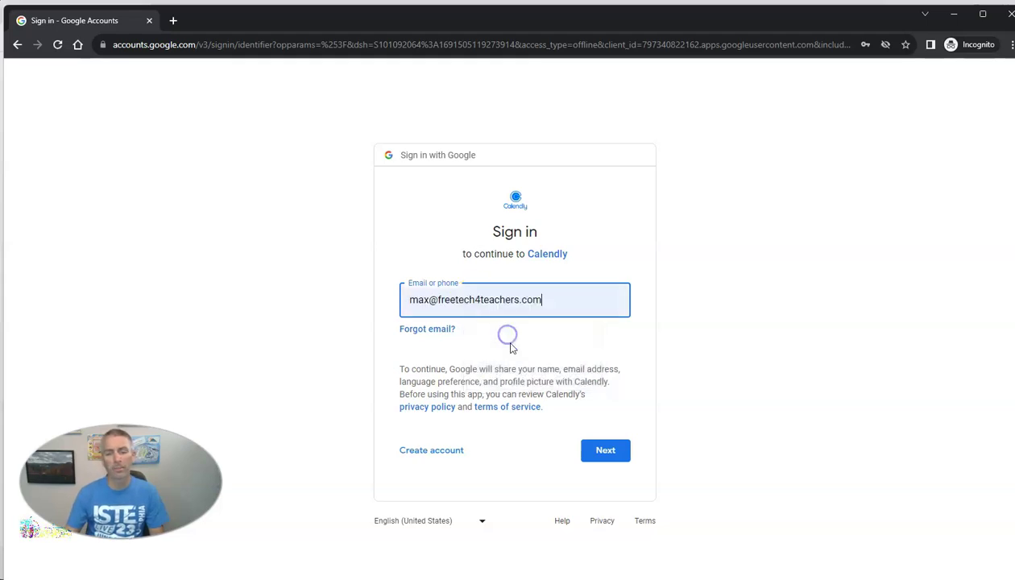
pyautogui.click(616, 461)
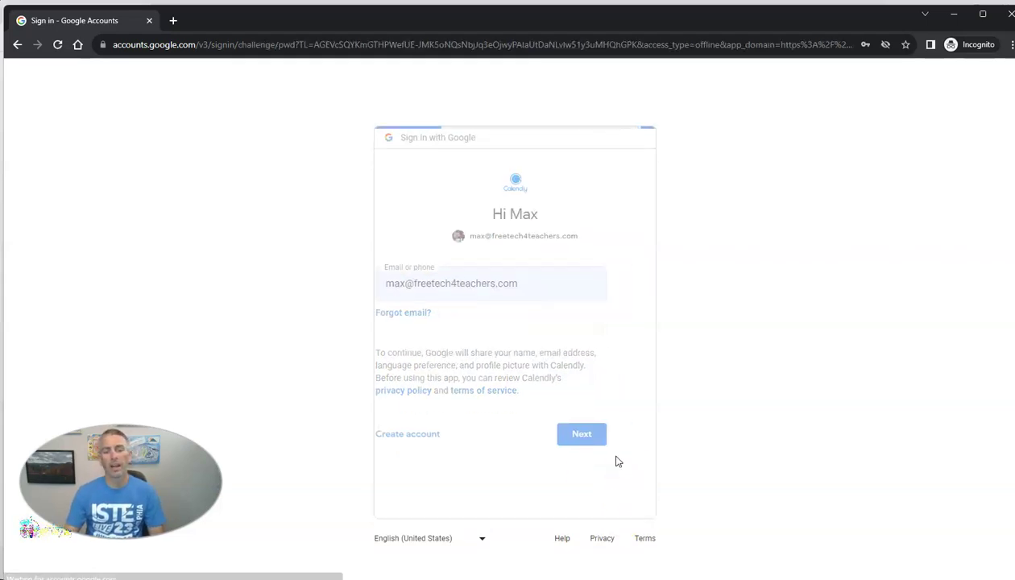
pyautogui.click(551, 315)
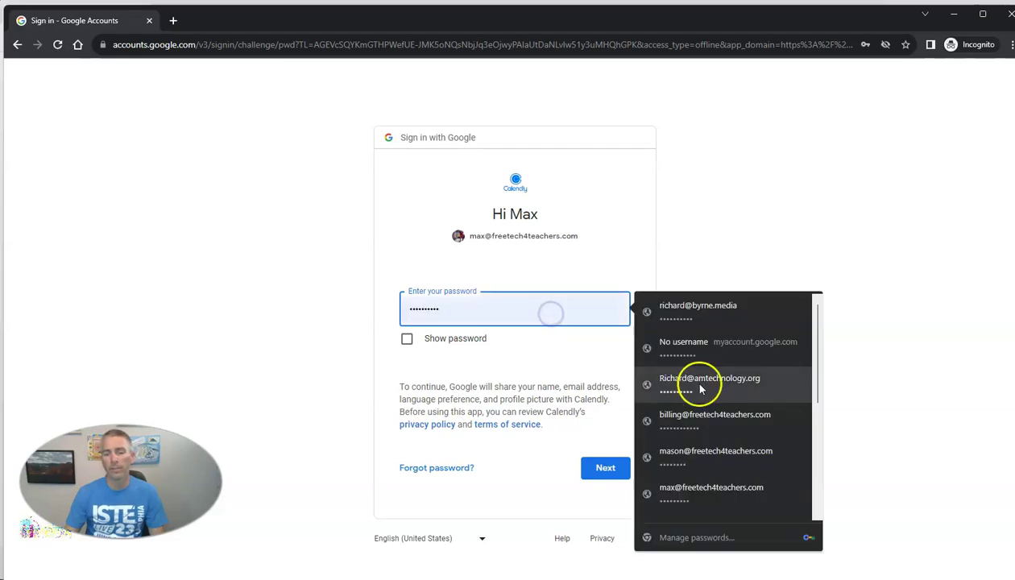
pyautogui.click(711, 497)
pyautogui.click(609, 471)
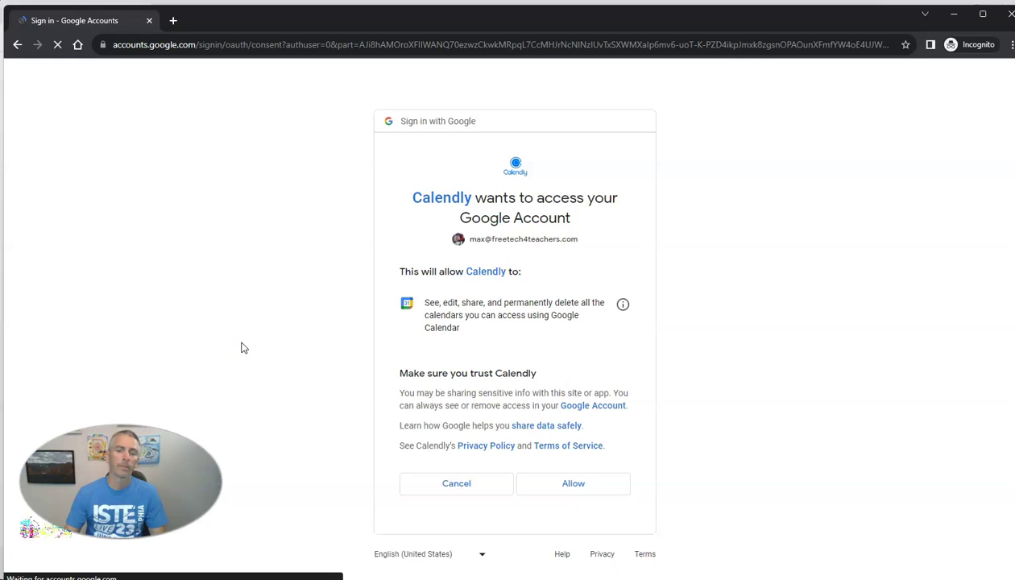
pyautogui.click(573, 484)
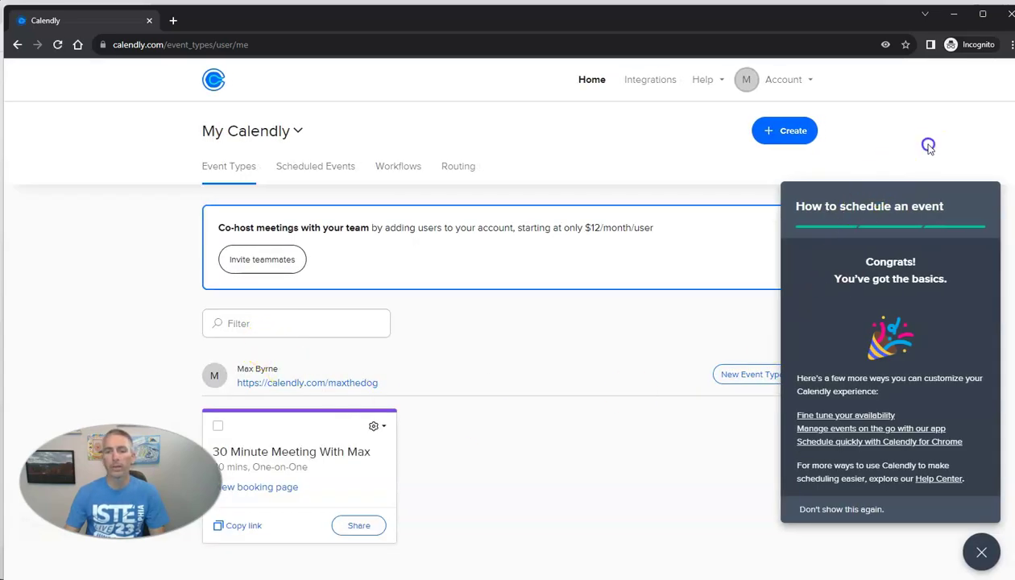
# - Dismiss the navigation notice and scheduling tips, then open the 30-minute event type's edit page
pyautogui.click(774, 121)
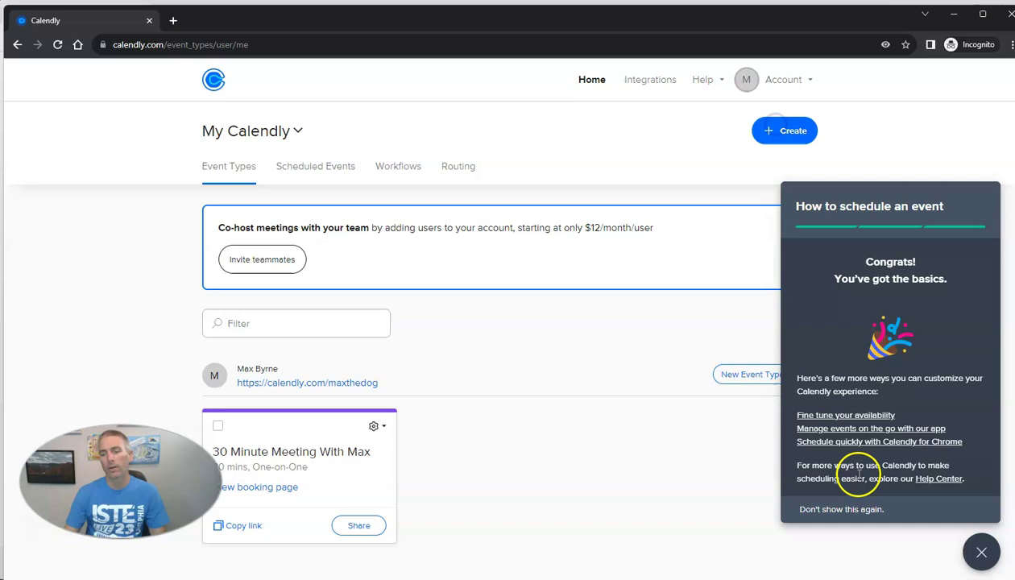
pyautogui.click(871, 511)
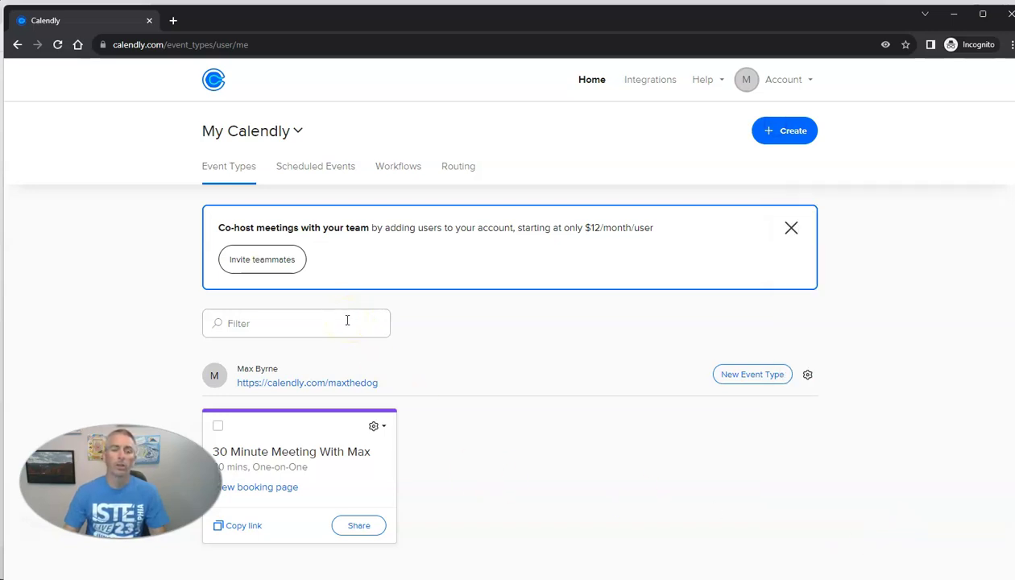
pyautogui.scroll(-3, 493, 369)
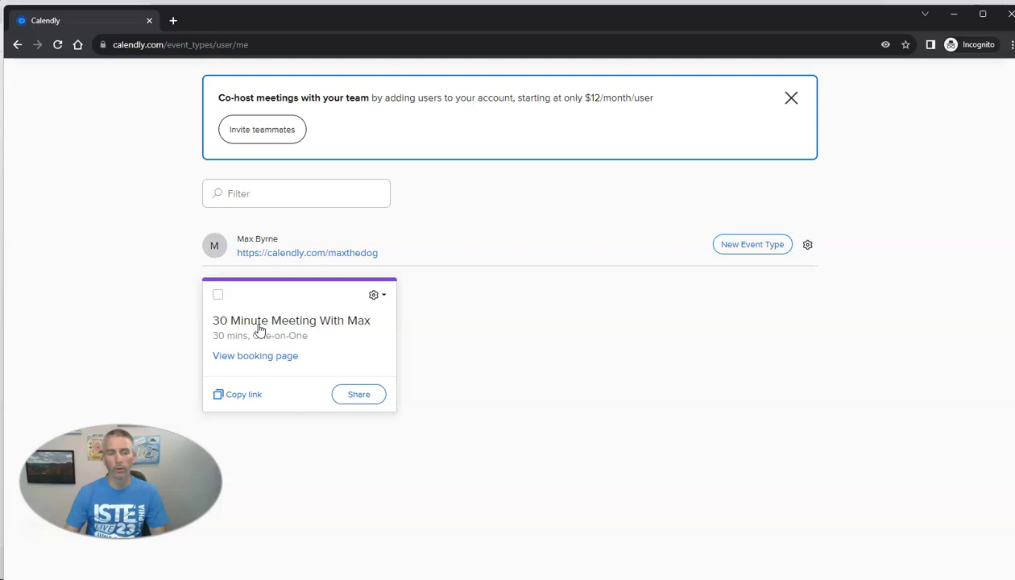
pyautogui.click(376, 298)
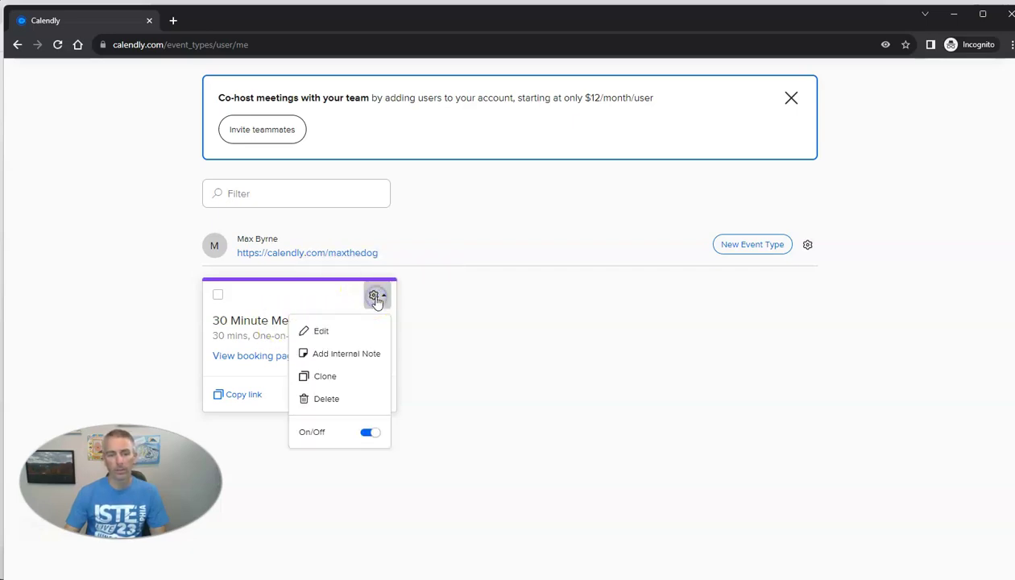
pyautogui.click(332, 334)
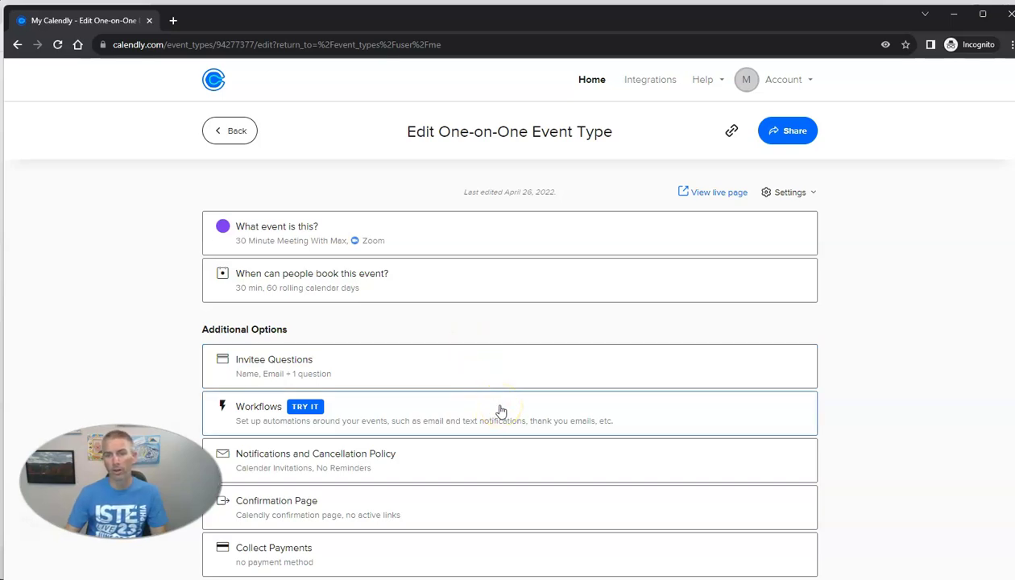
# - Remove Zoom as the 30 Minute Meeting's location and list the available location types
pyautogui.scroll(-1, 500, 411)
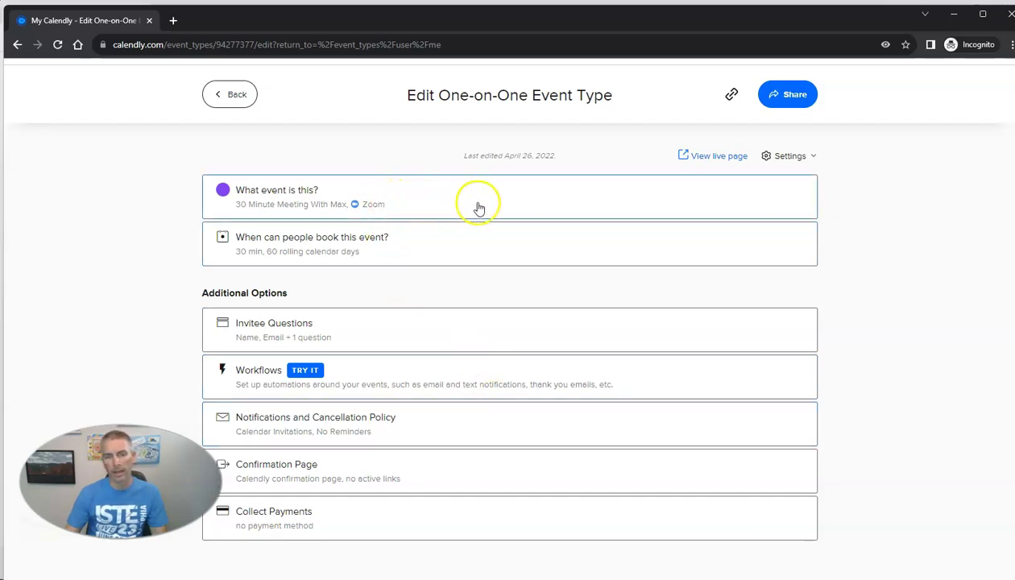
pyautogui.click(429, 204)
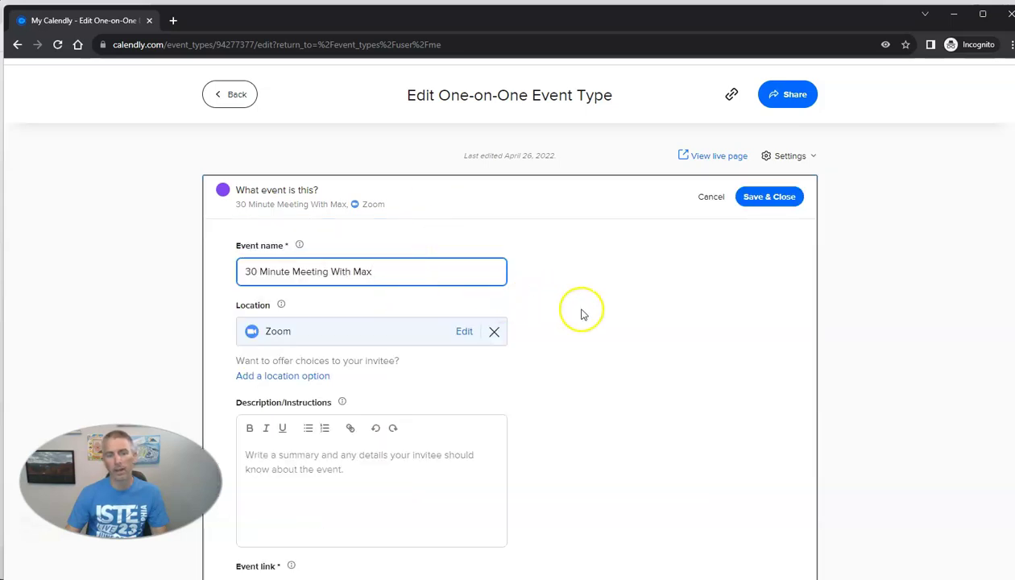
pyautogui.scroll(-1, 584, 314)
pyautogui.click(494, 268)
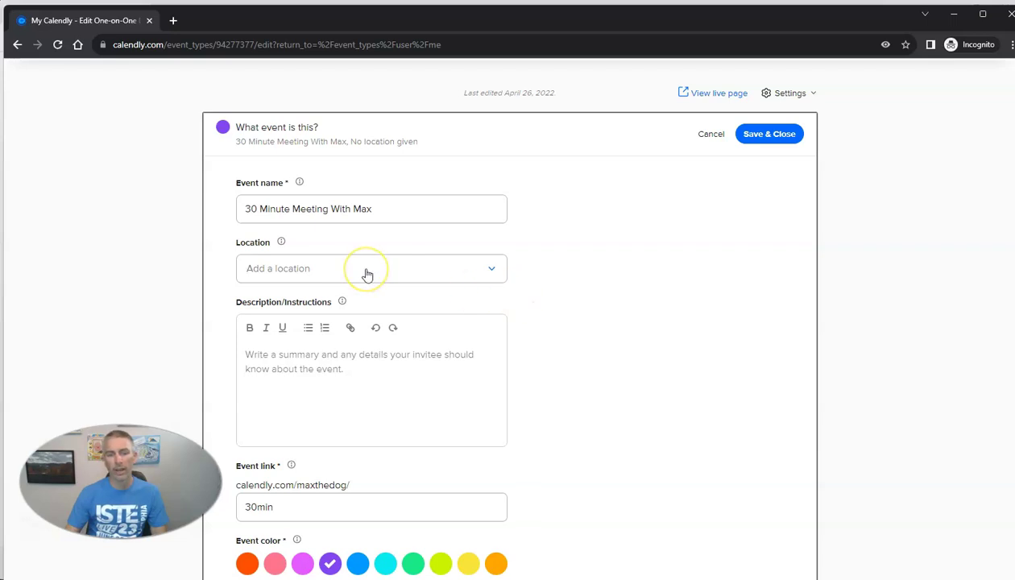
pyautogui.click(367, 275)
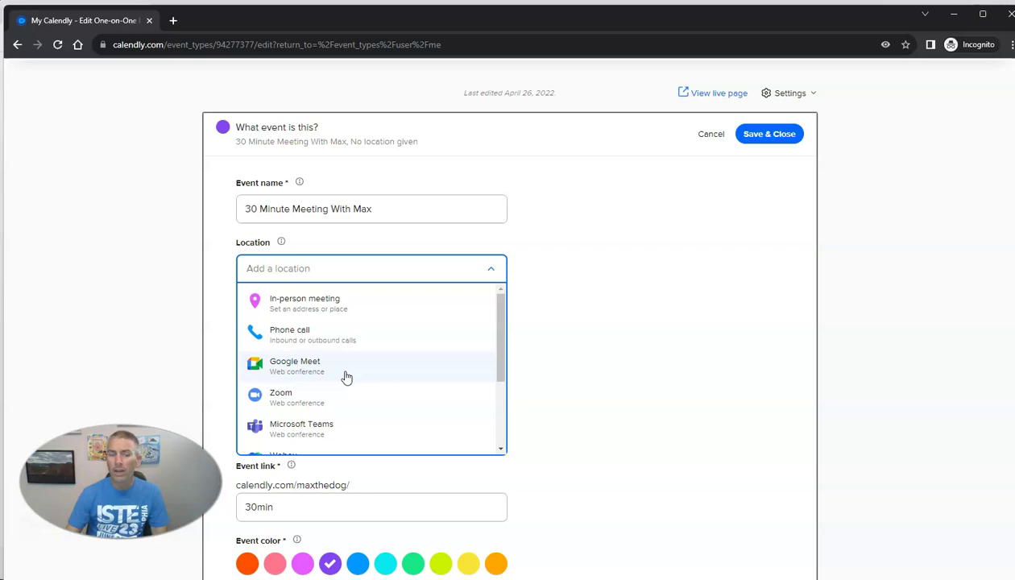
pyautogui.scroll(-3, 346, 378)
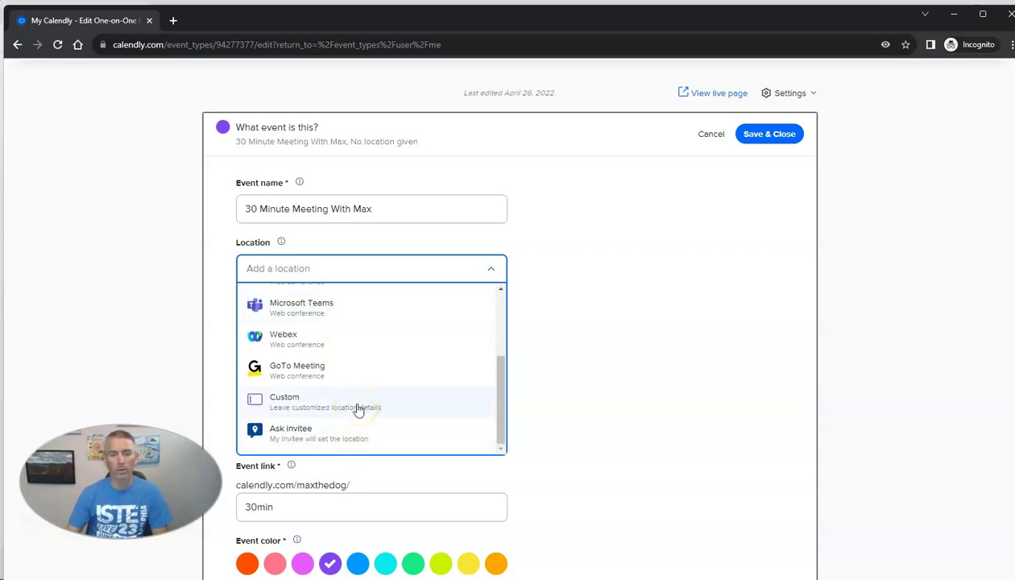
pyautogui.scroll(3, 359, 410)
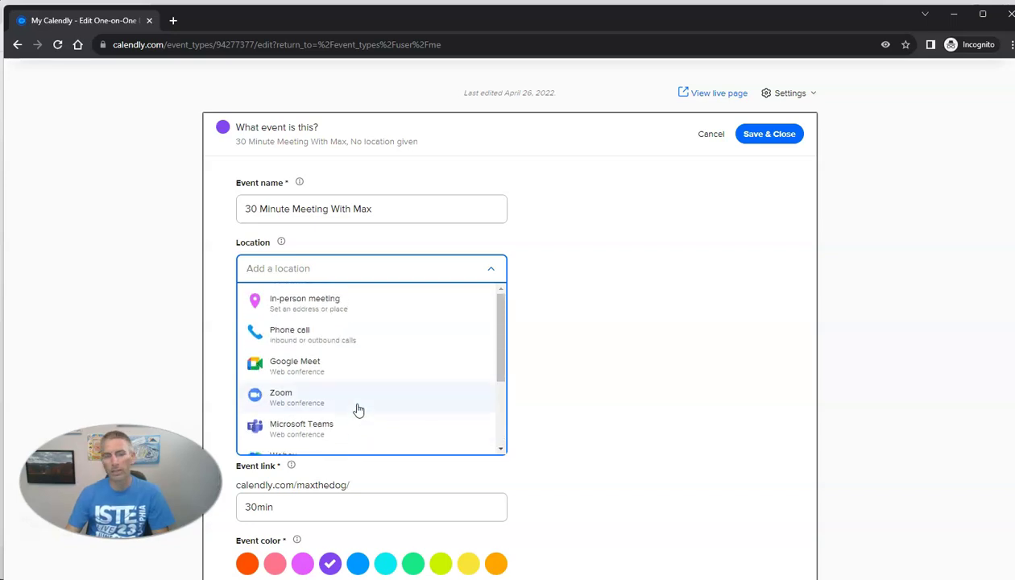
# - Set the in-person location to School Library with the note 'Meet at the front desk'
pyautogui.click(330, 315)
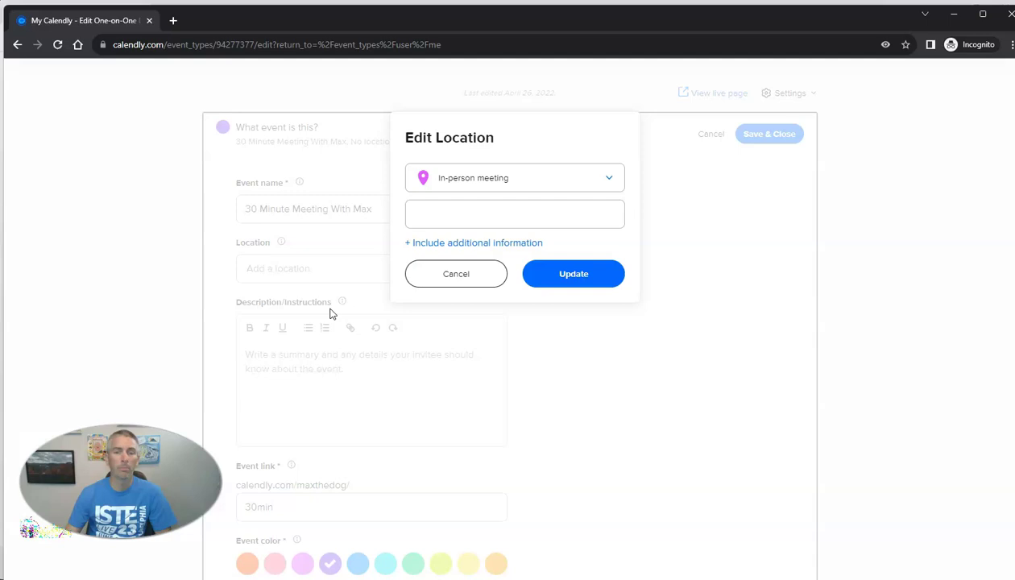
pyautogui.click(460, 216)
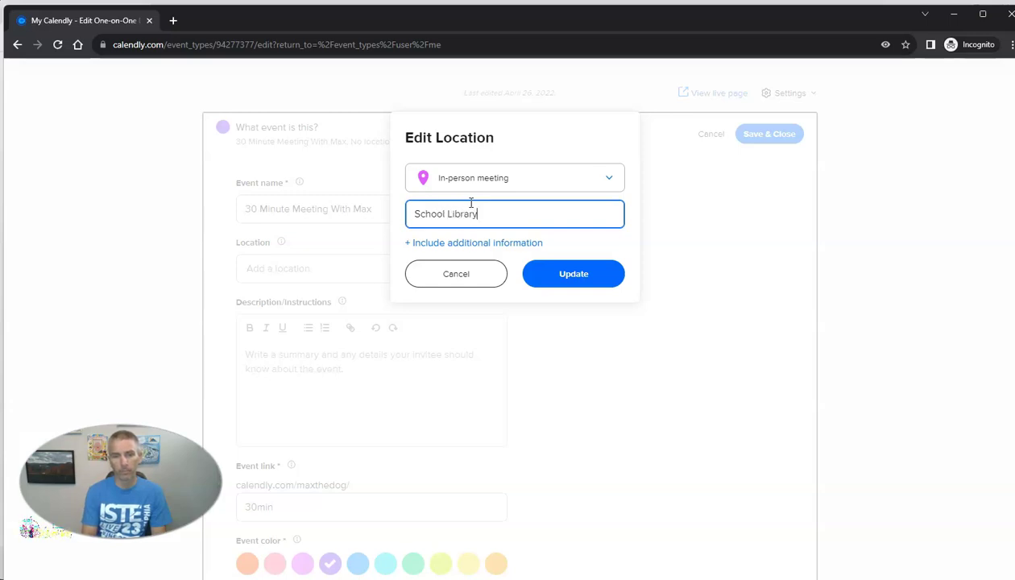
pyautogui.click(474, 214)
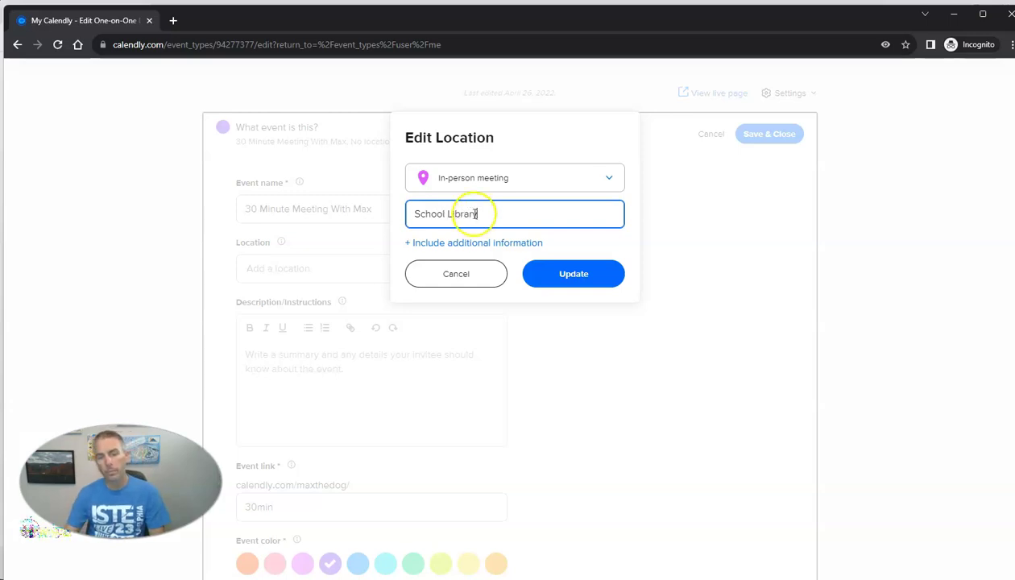
pyautogui.click(415, 249)
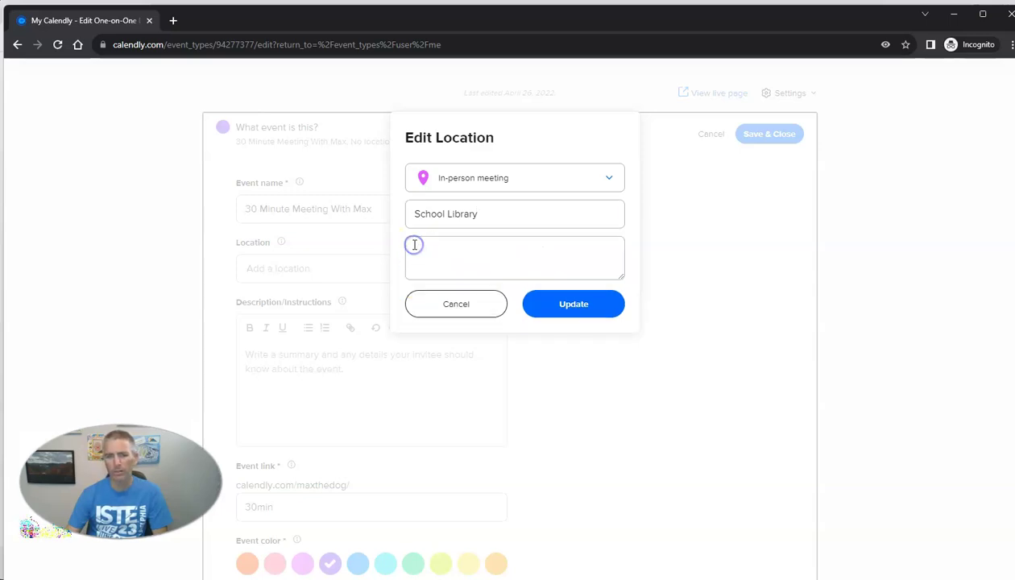
pyautogui.click(453, 251)
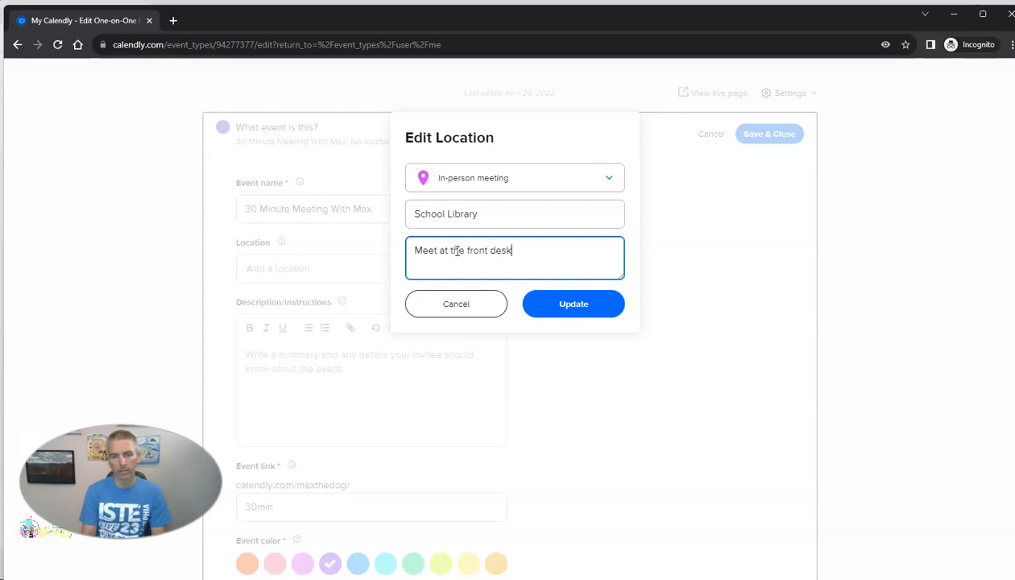
pyautogui.click(592, 304)
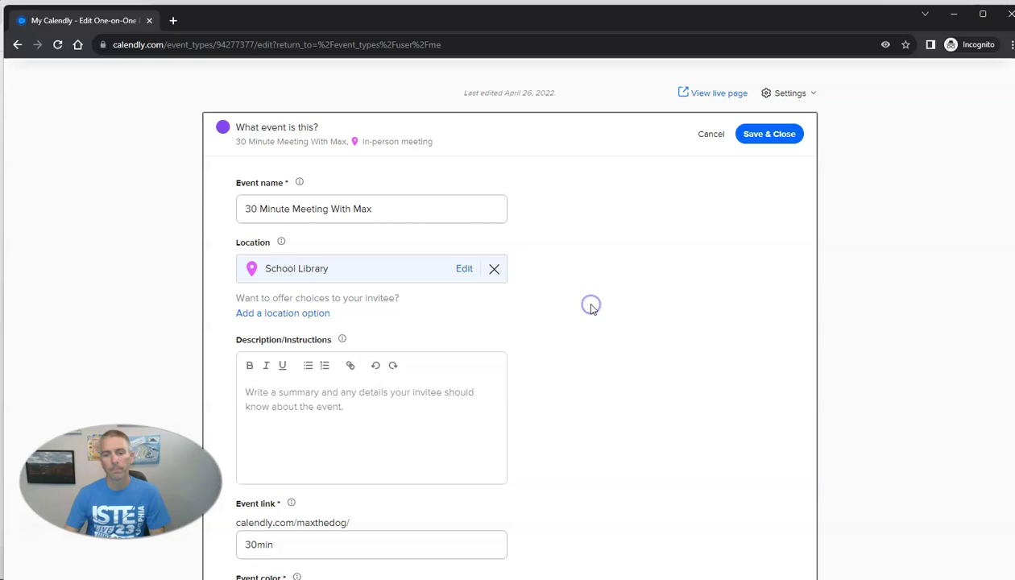
# - Write an event description asking invitees to give notice if they can't attend
pyautogui.click(328, 395)
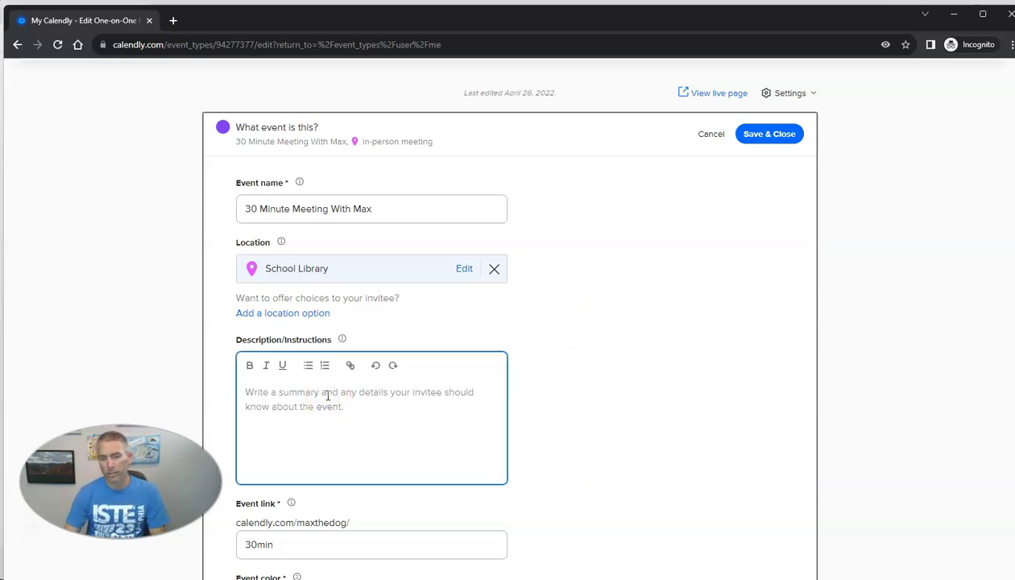
pyautogui.write('Pl')
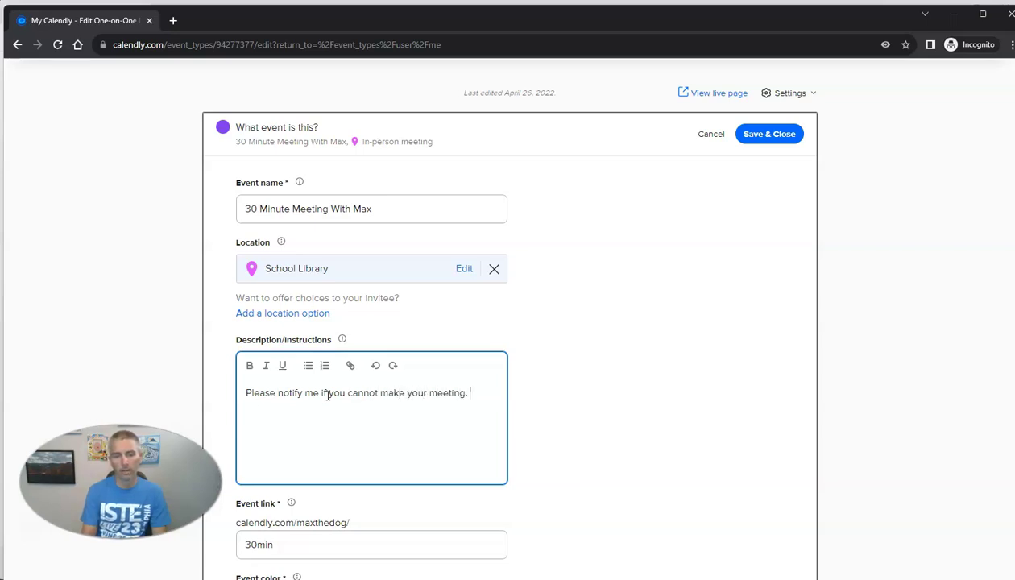
pyautogui.scroll(-2, 403, 411)
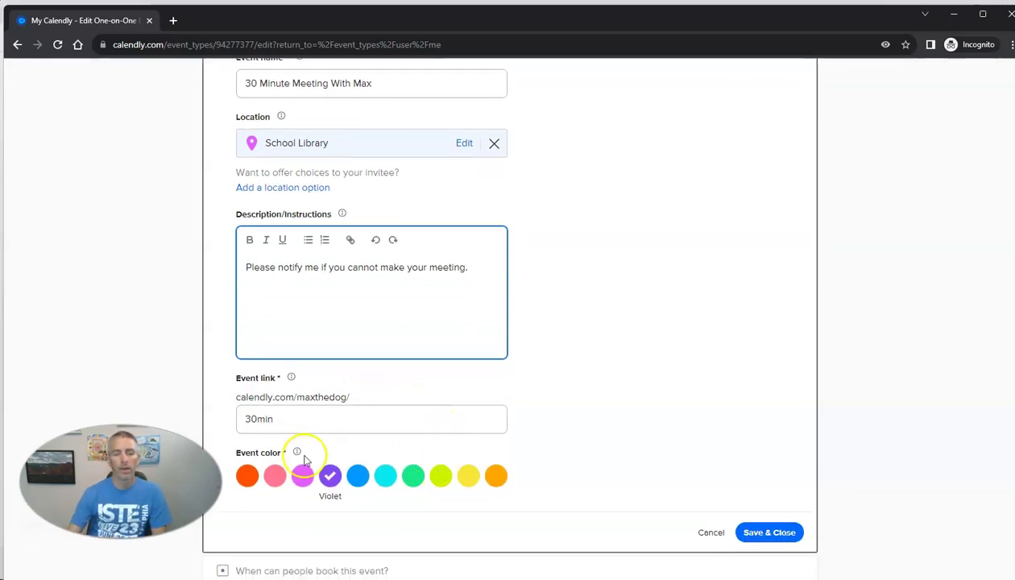
# - Change the event link ending to 20min and save the event details
pyautogui.click(258, 419)
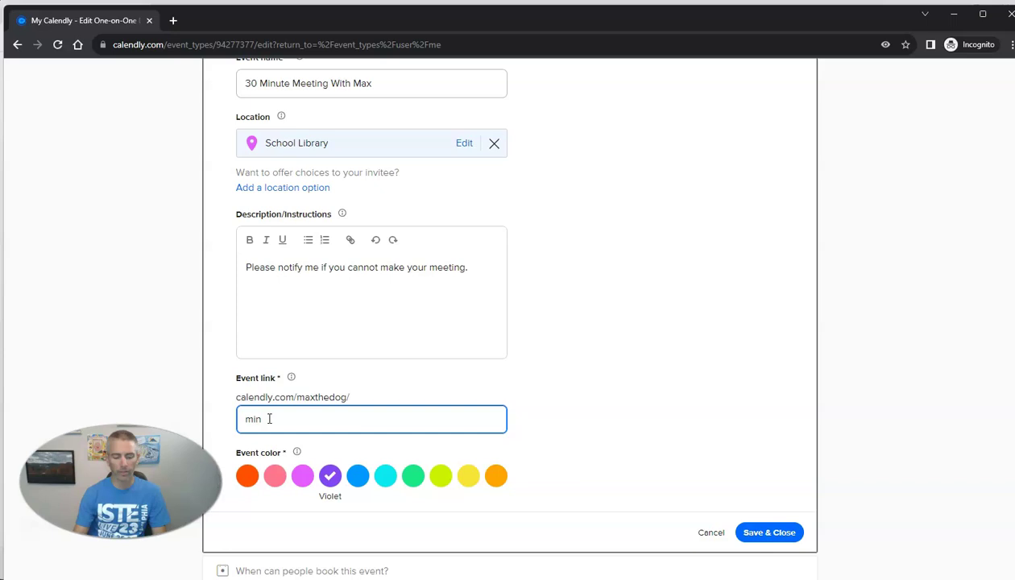
pyautogui.write('20')
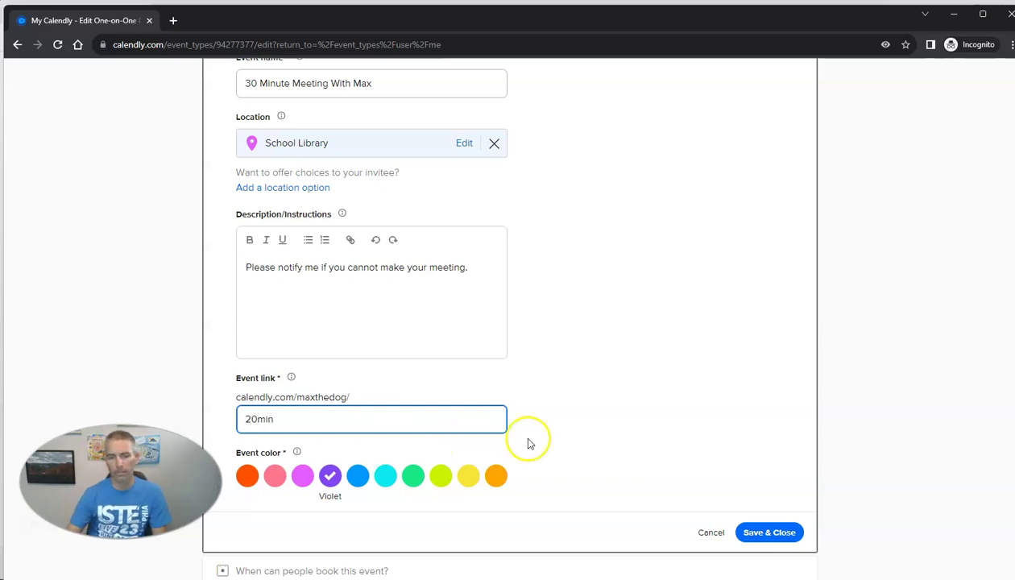
pyautogui.click(606, 434)
pyautogui.scroll(1, 595, 441)
pyautogui.scroll(2, 595, 442)
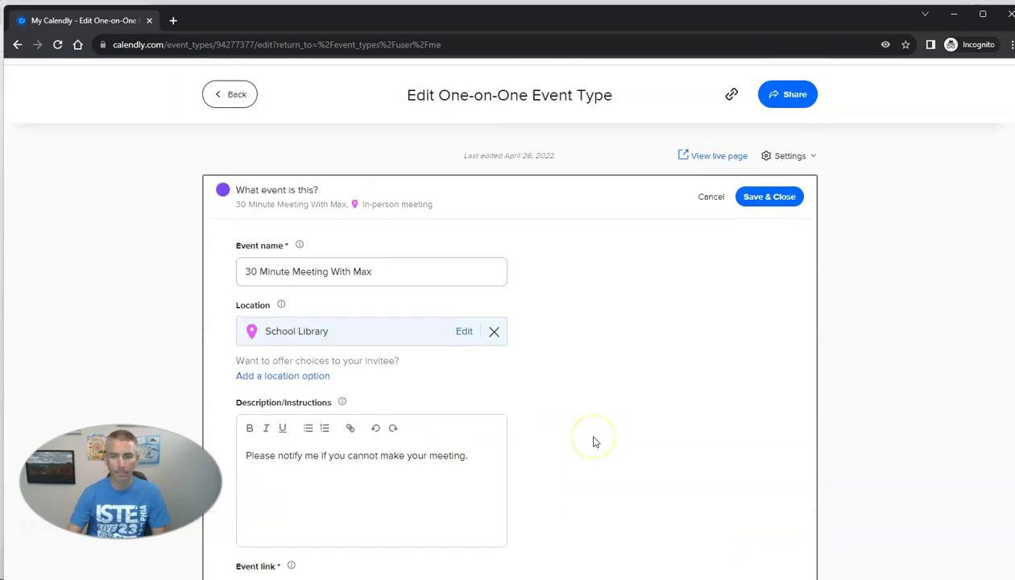
pyautogui.scroll(-4, 595, 441)
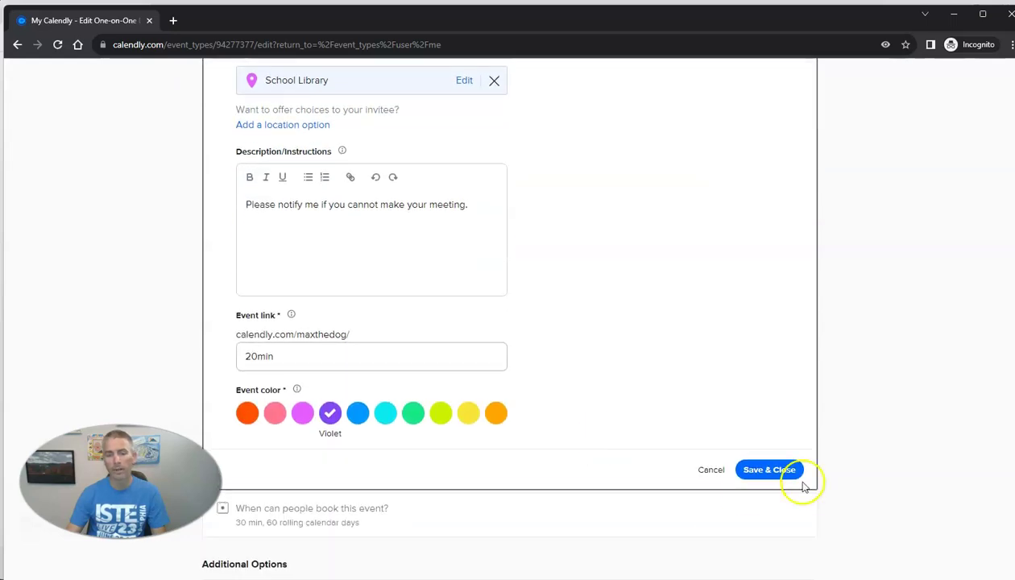
pyautogui.click(778, 470)
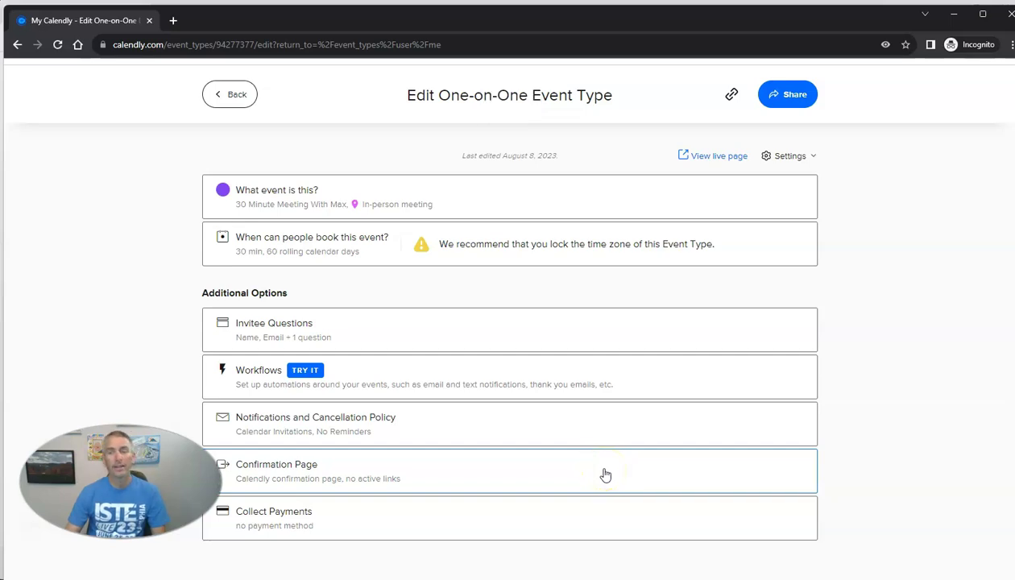
pyautogui.click(717, 164)
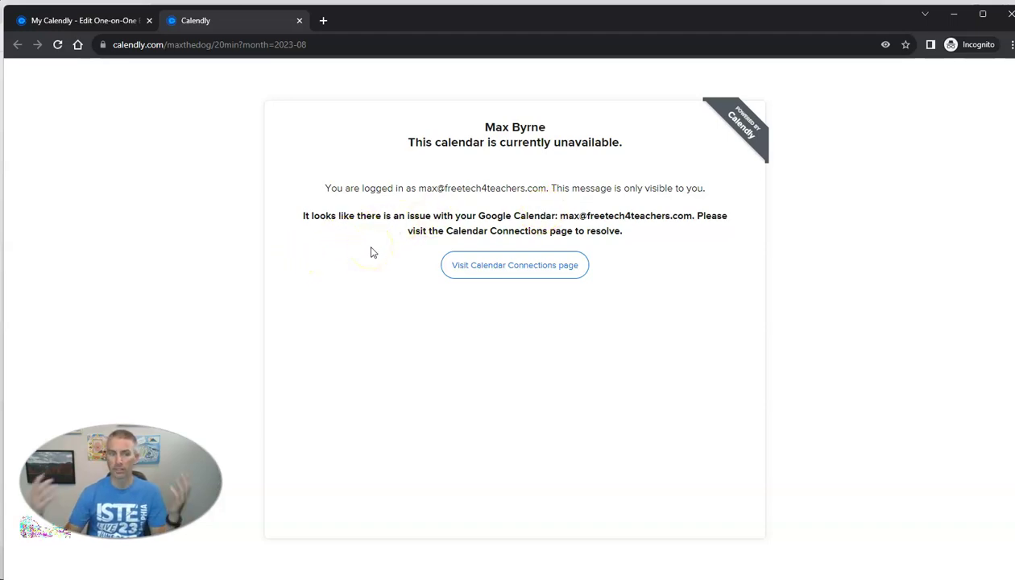
pyautogui.click(299, 20)
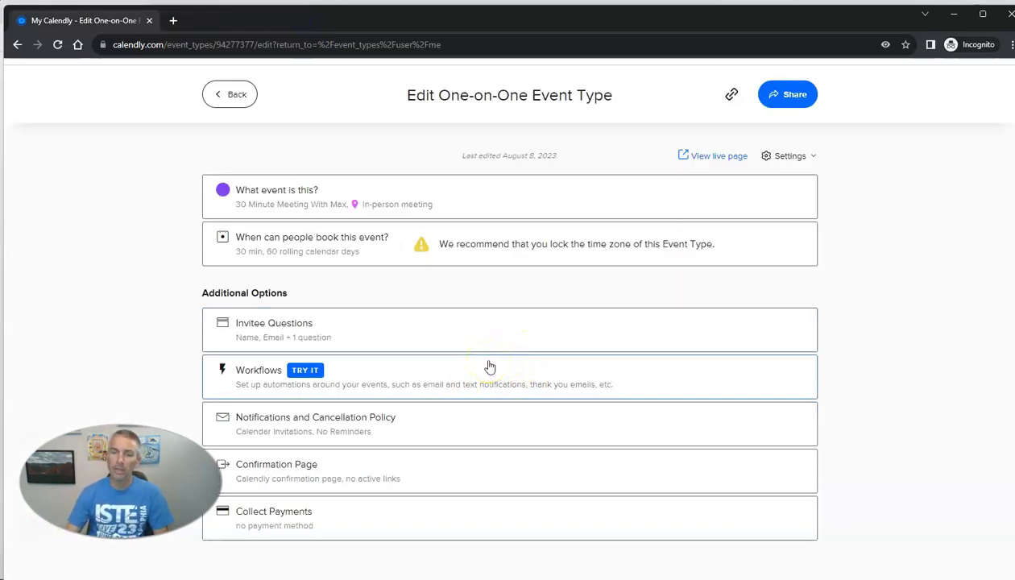
pyautogui.rightClick(710, 155)
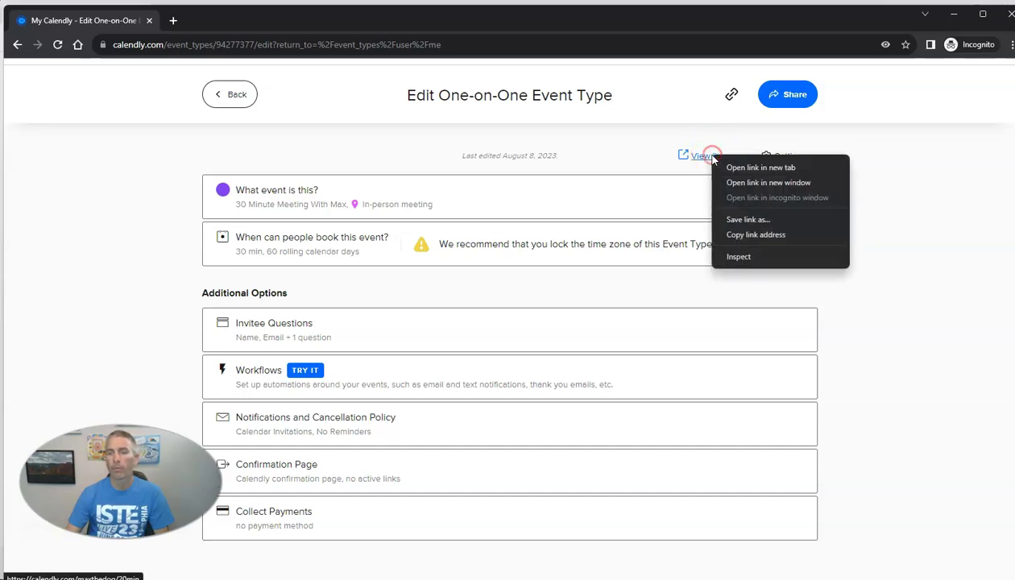
pyautogui.click(735, 234)
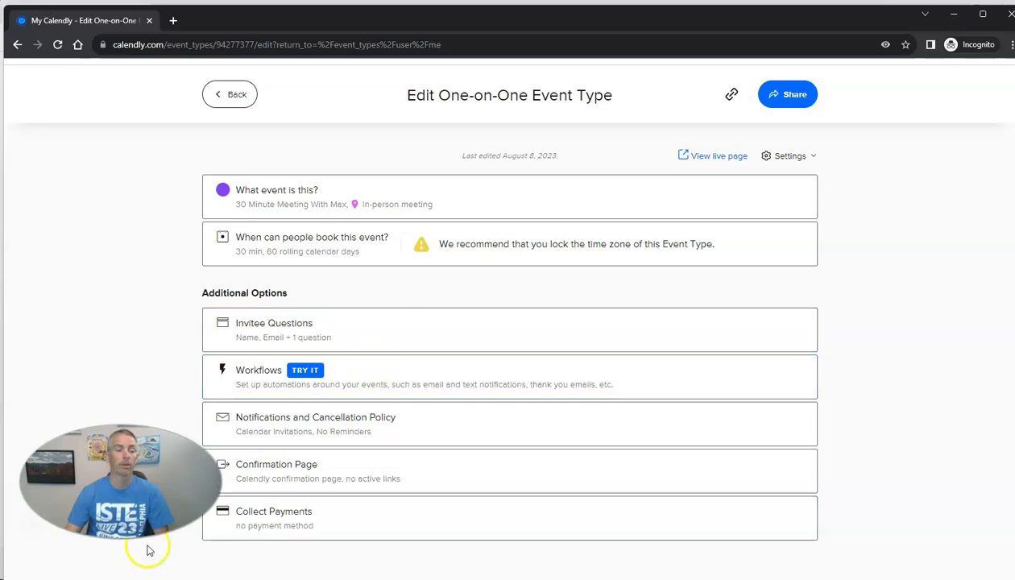
# - On the booking page, choose the 2:00pm slot on Wednesday, August 16, 2023
pyautogui.click(53, 576)
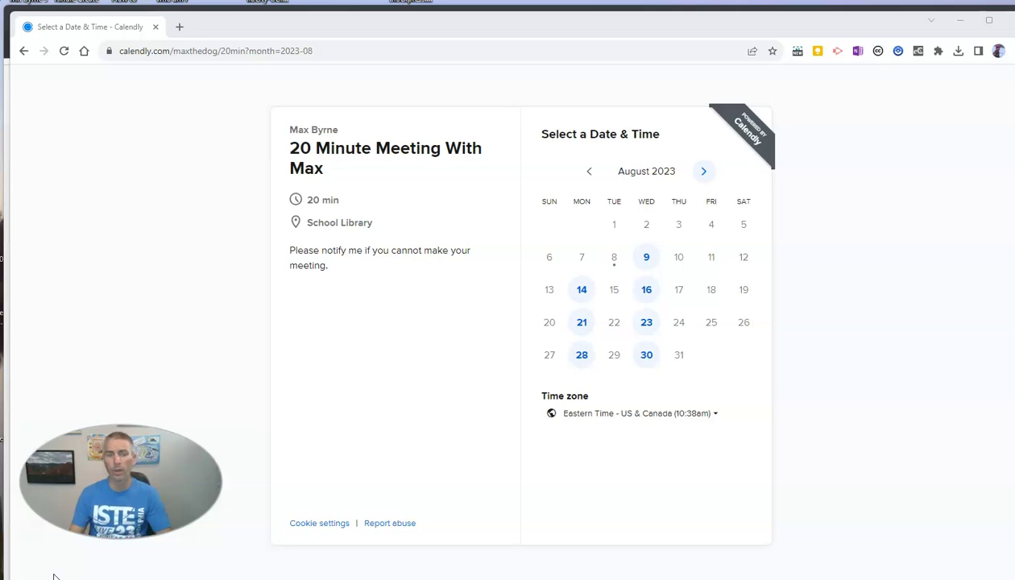
pyautogui.click(642, 297)
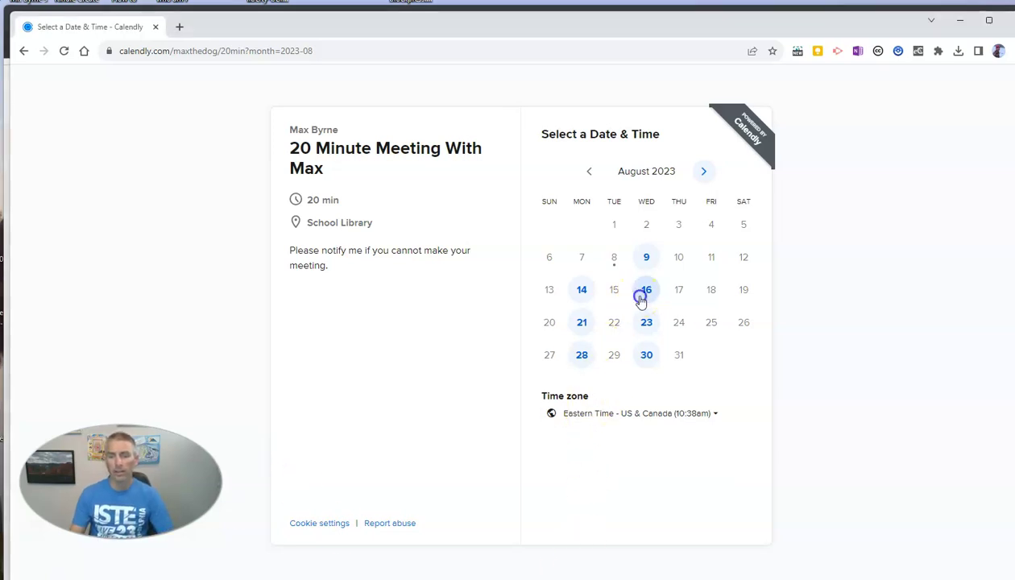
pyautogui.click(761, 209)
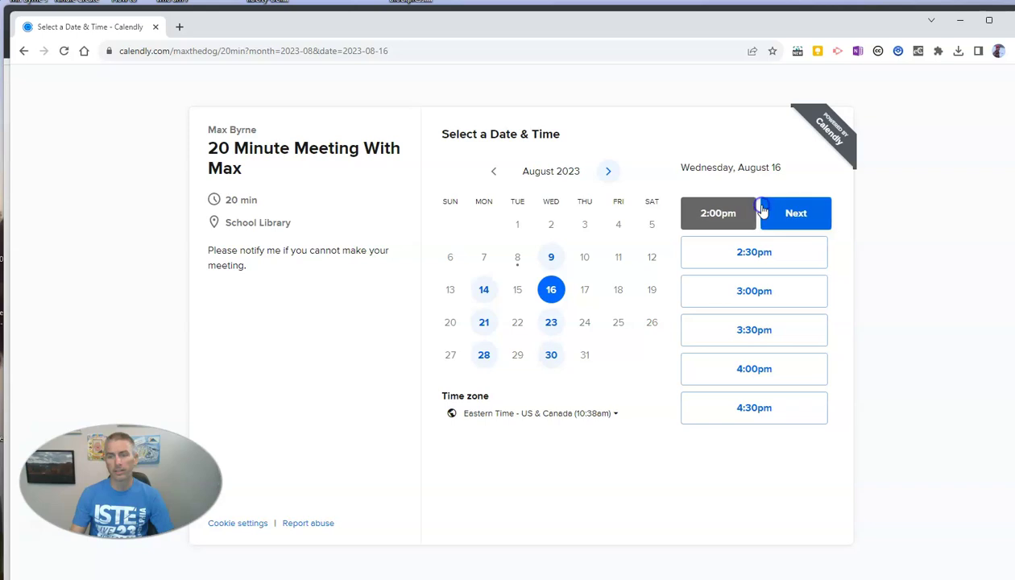
pyautogui.click(775, 214)
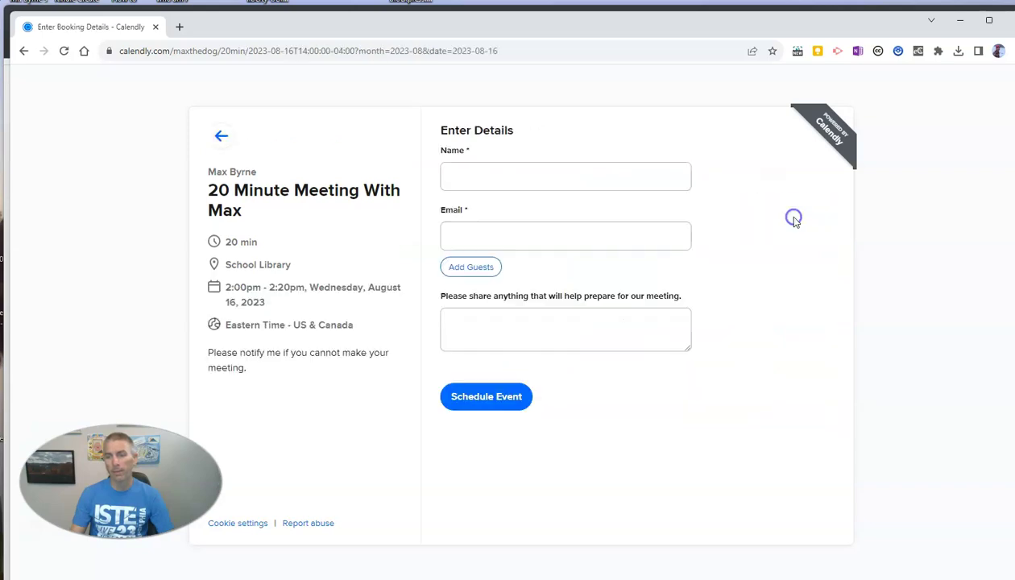
# - Enter the invitee's name and e-mail and schedule the test booking
pyautogui.click(540, 177)
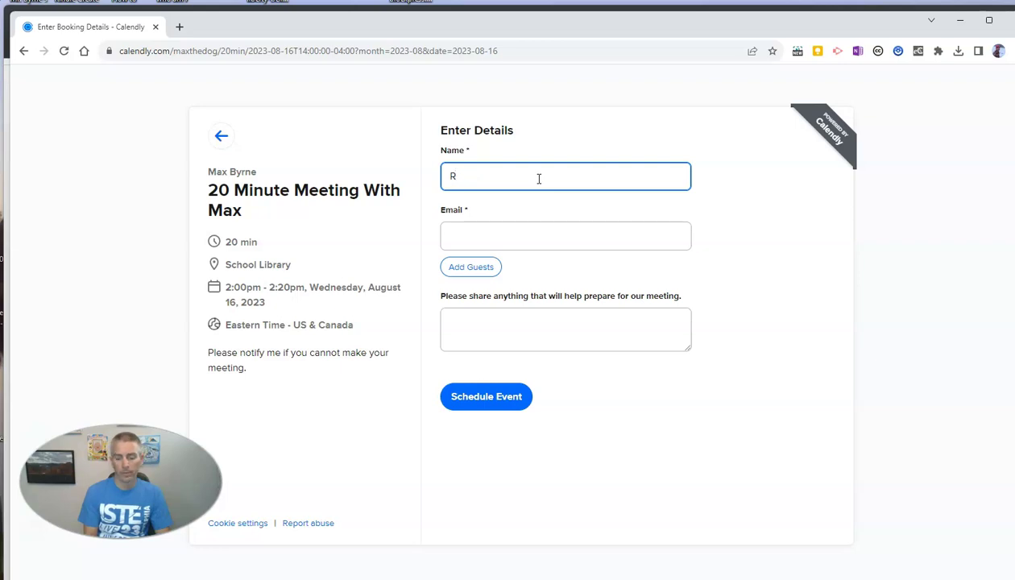
pyautogui.press('Tab')
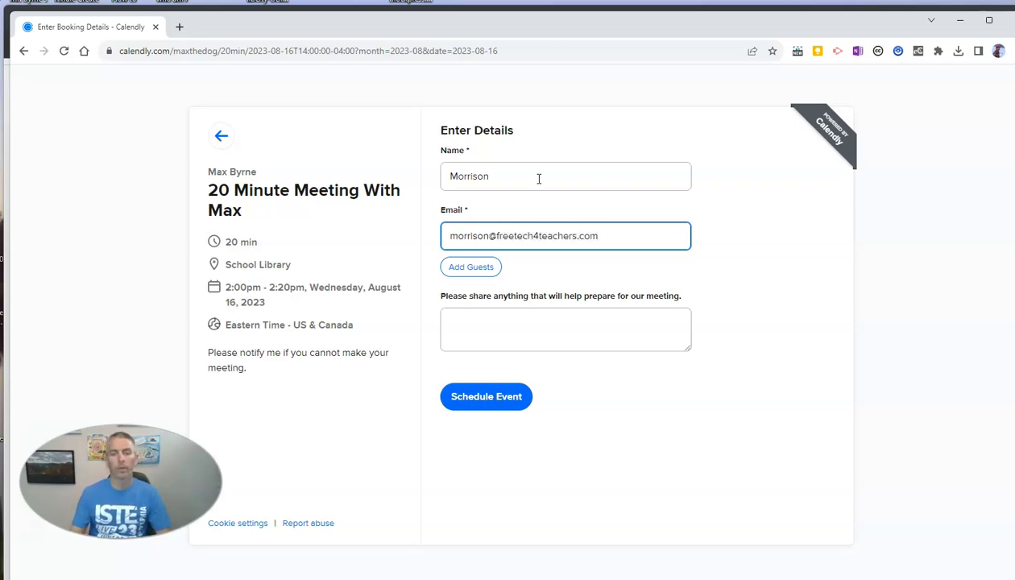
pyautogui.click(506, 400)
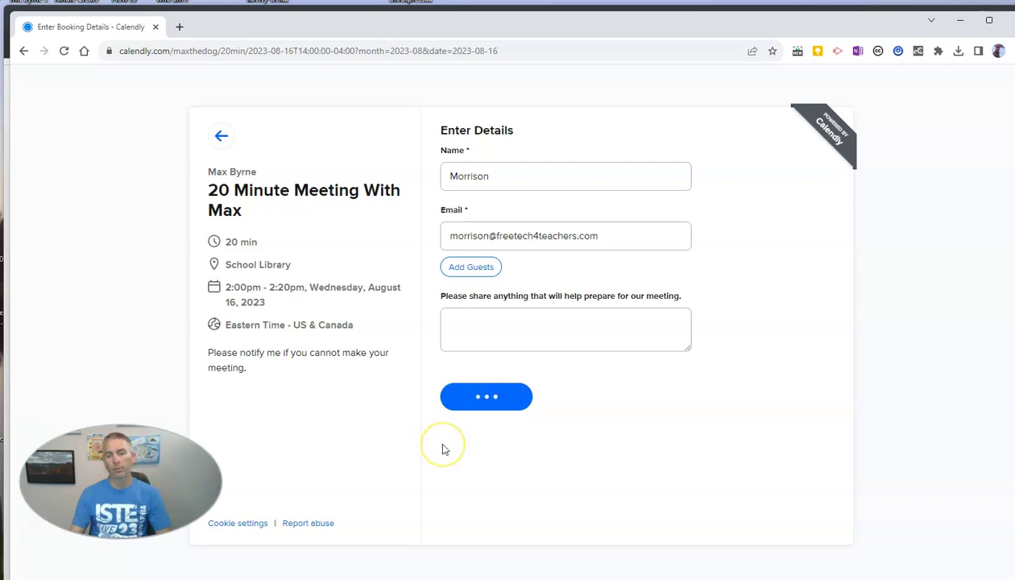
pyautogui.click(434, 490)
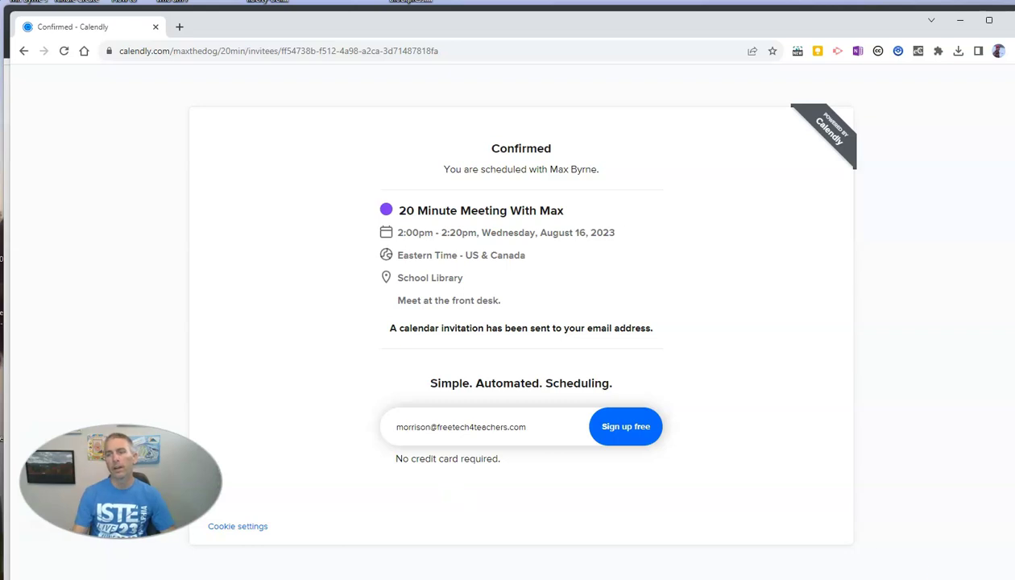
# - Reopen the 20 Minute Meeting With Max details in the editor and save them again
pyautogui.click(960, 20)
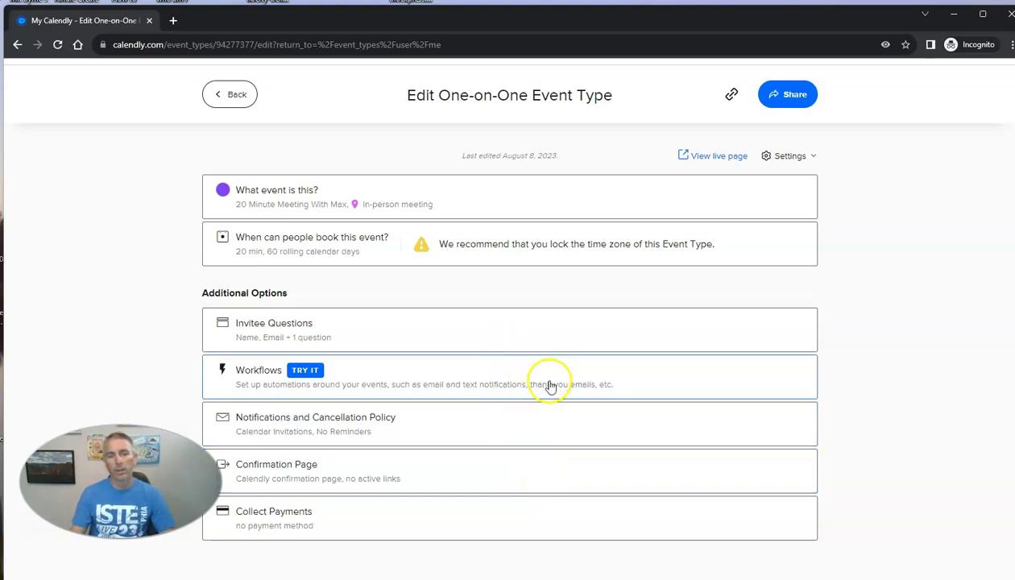
pyautogui.click(282, 195)
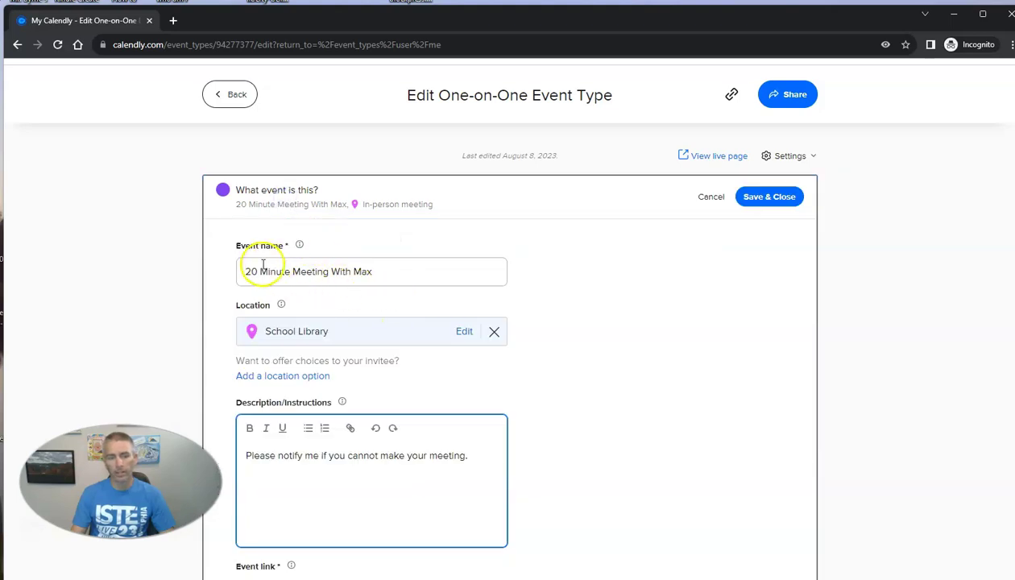
pyautogui.scroll(-1, 347, 267)
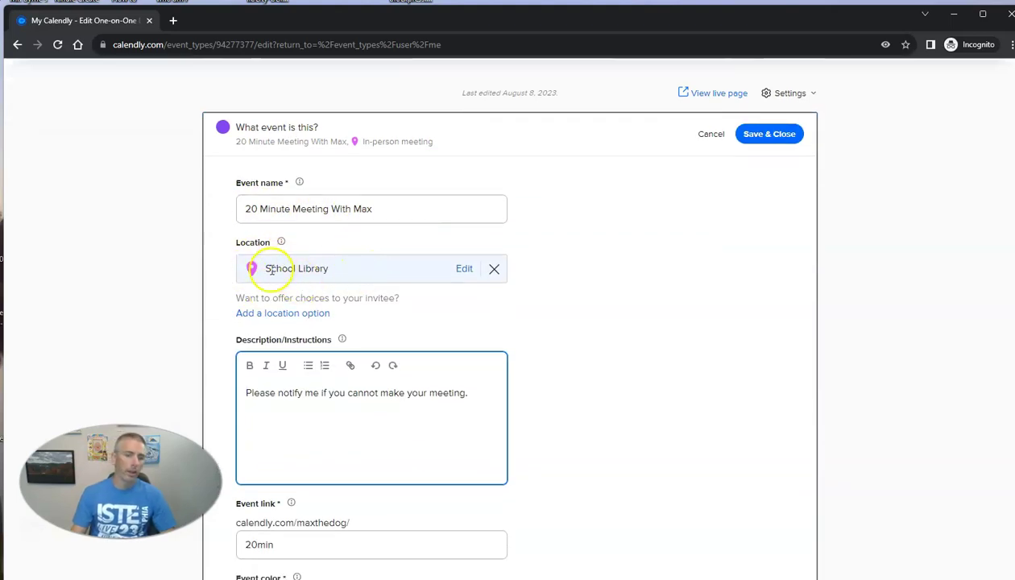
pyautogui.scroll(-1, 451, 342)
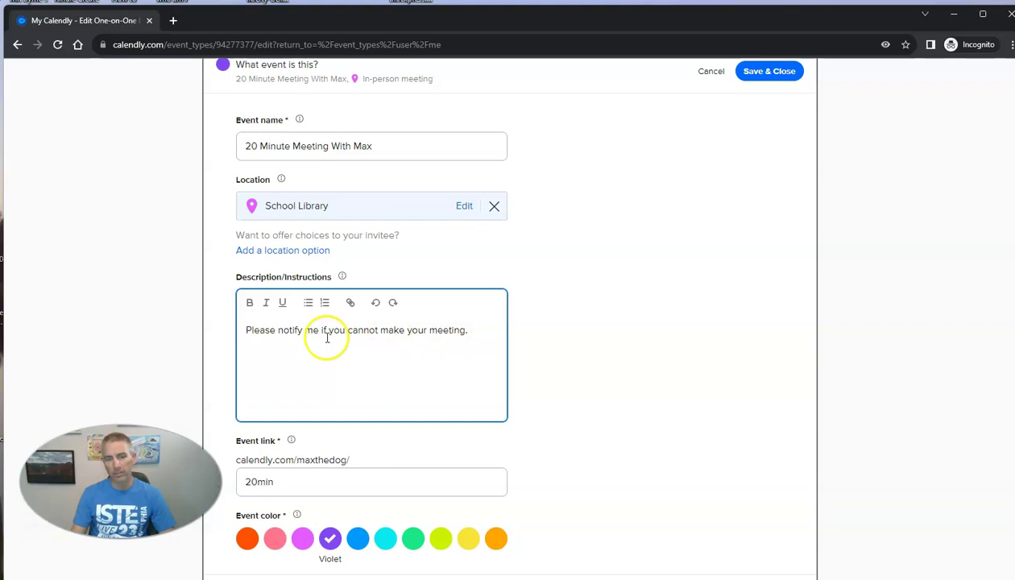
pyautogui.scroll(-2, 461, 397)
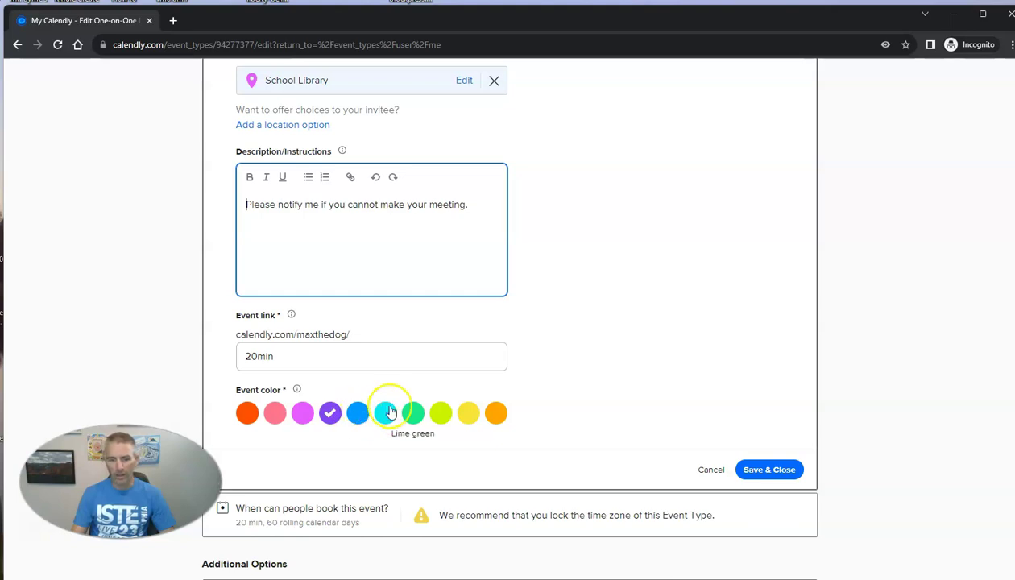
pyautogui.scroll(-2, 403, 403)
pyautogui.scroll(5, 483, 408)
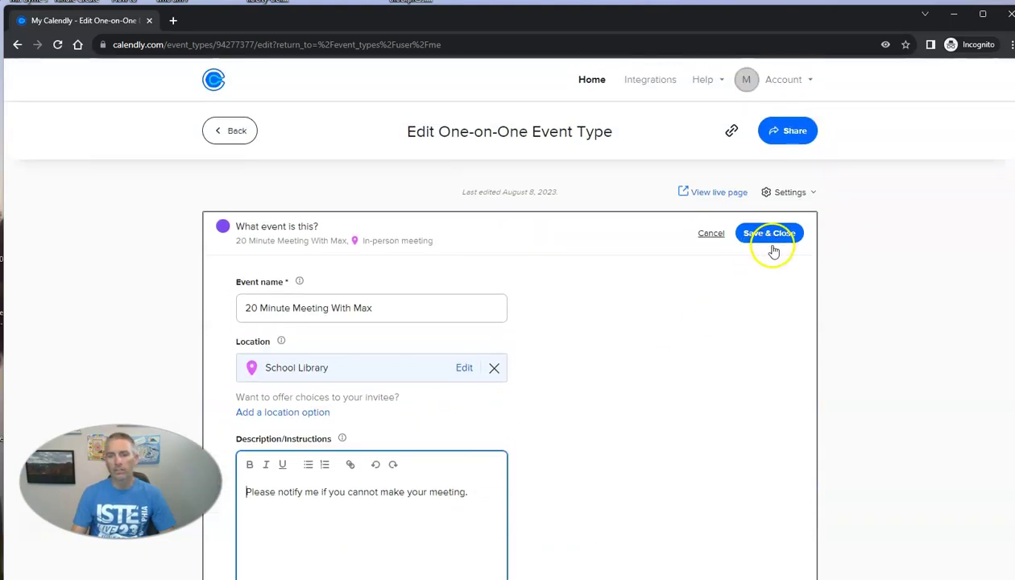
pyautogui.click(776, 235)
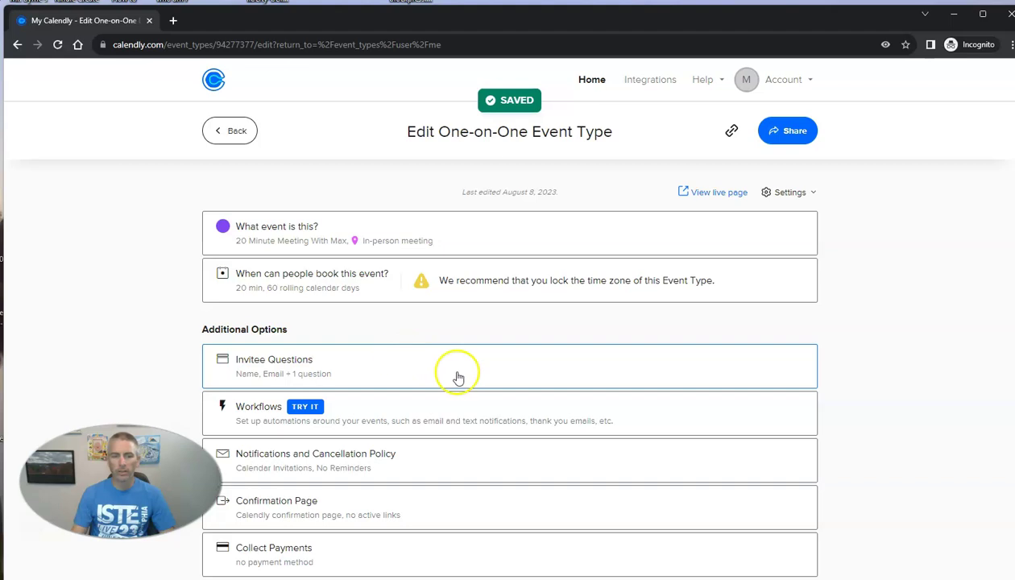
pyautogui.scroll(-1, 455, 378)
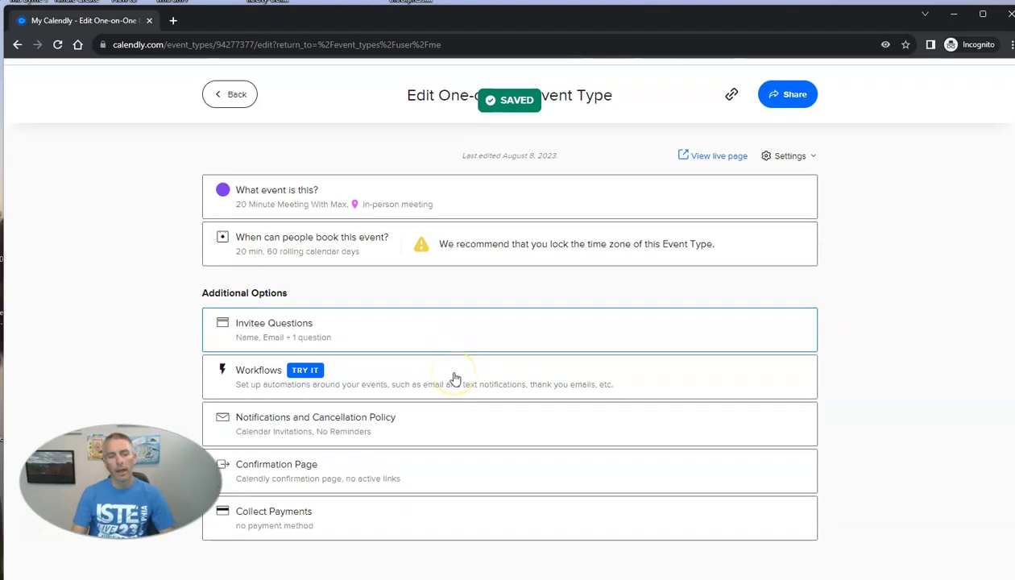
# - Add the invitee question 'What do you want to learn about?' and save the questions
pyautogui.click(273, 336)
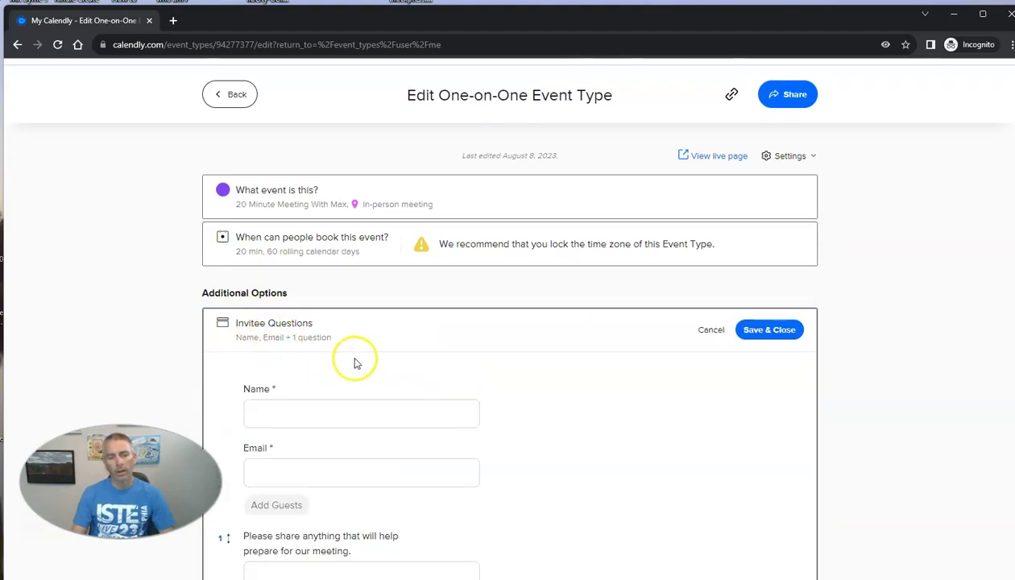
pyautogui.scroll(-2, 318, 340)
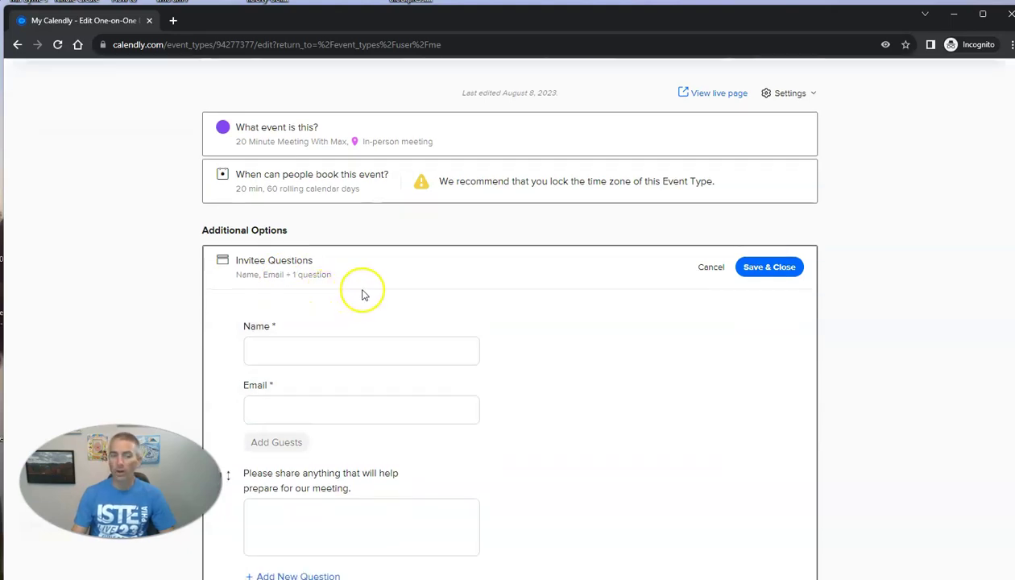
pyautogui.scroll(-4, 363, 295)
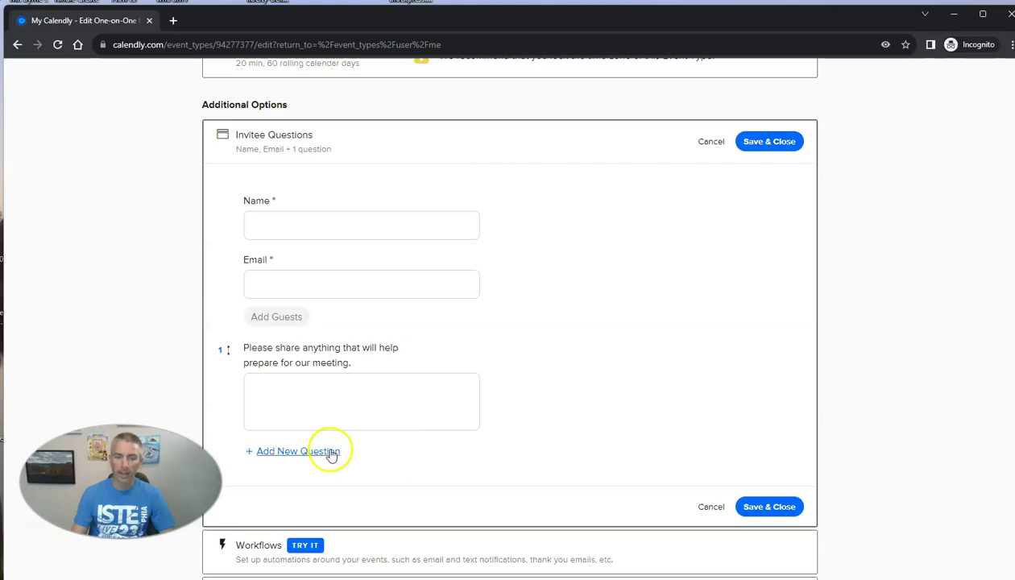
pyautogui.click(256, 454)
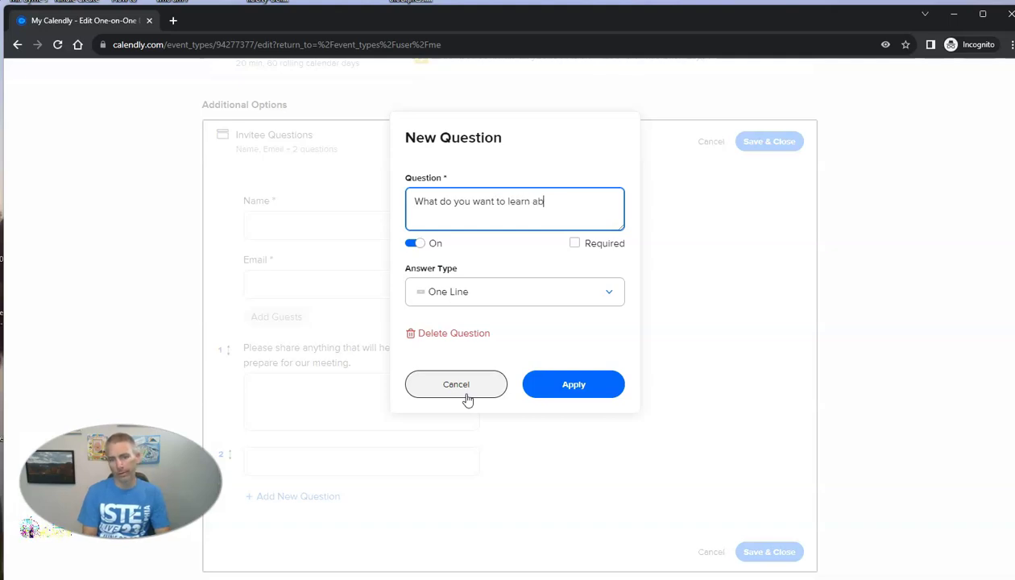
pyautogui.click(544, 382)
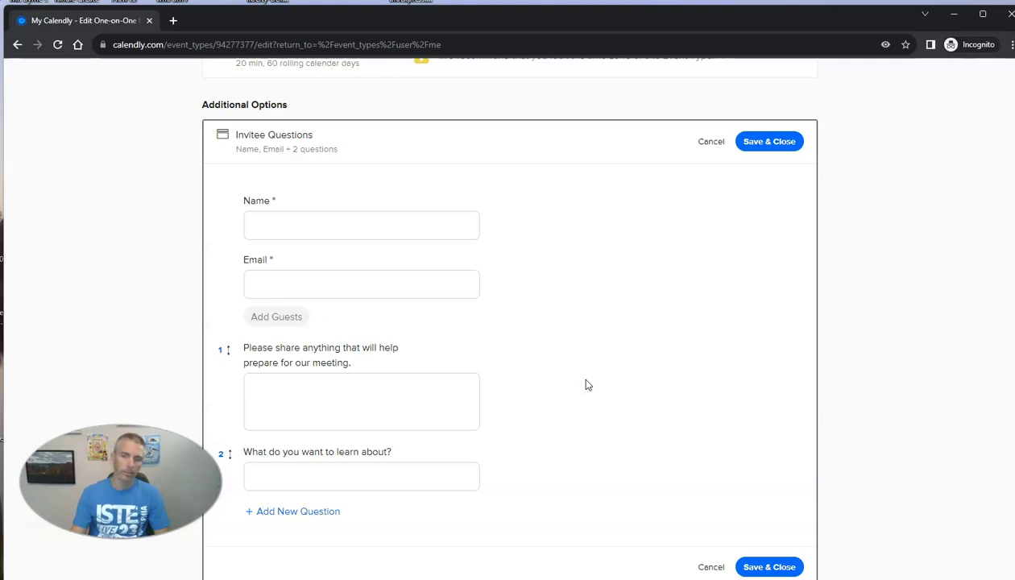
pyautogui.click(786, 141)
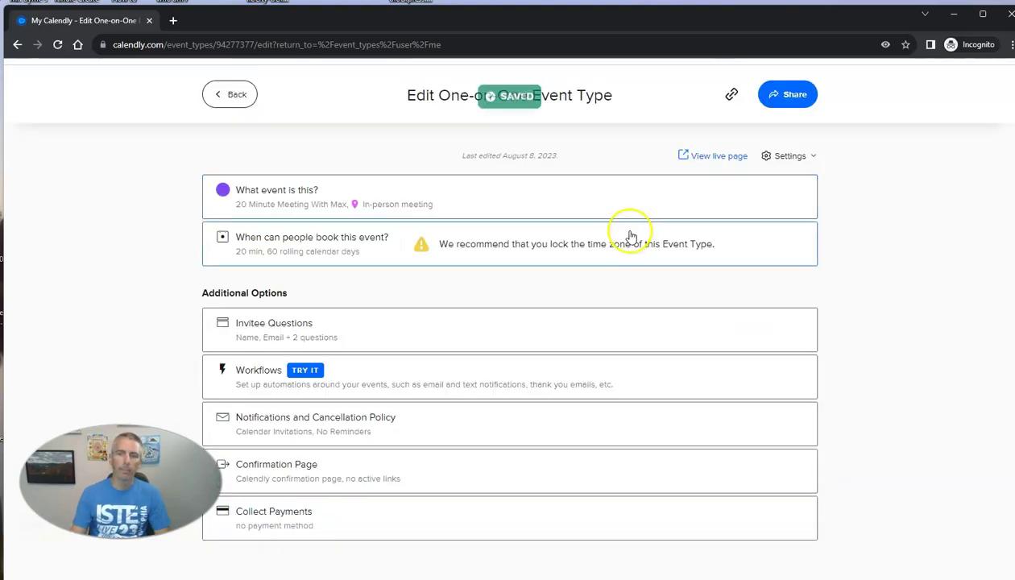
# - Review the post-booking options and save the confirmation page set to Calendly's own page
pyautogui.click(293, 477)
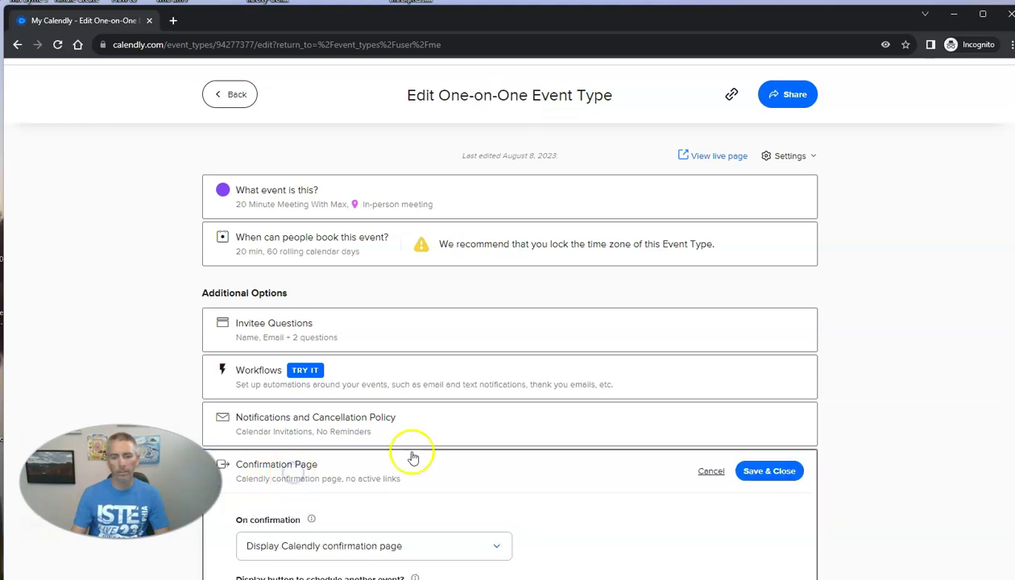
pyautogui.scroll(-3, 415, 394)
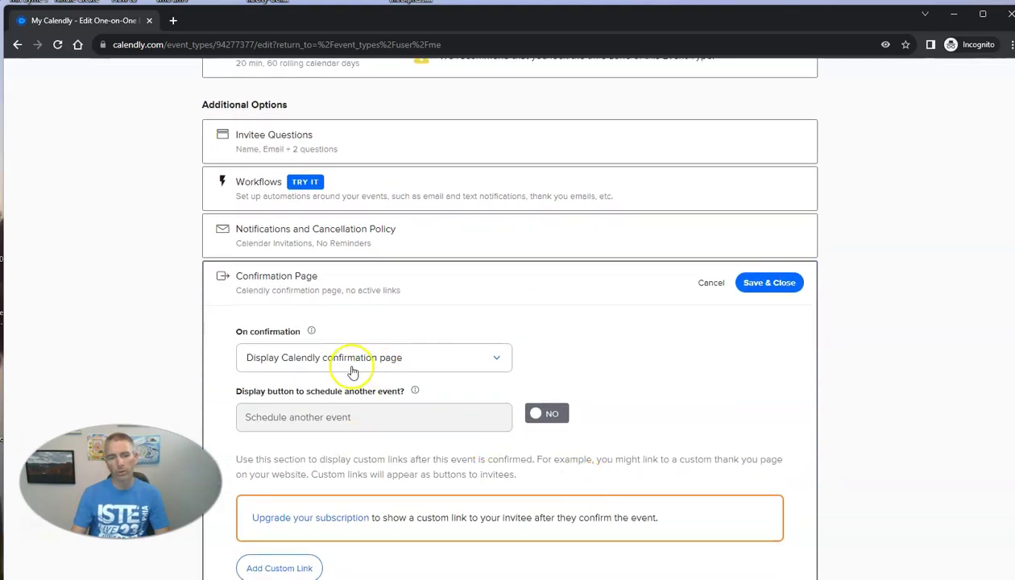
pyautogui.click(464, 365)
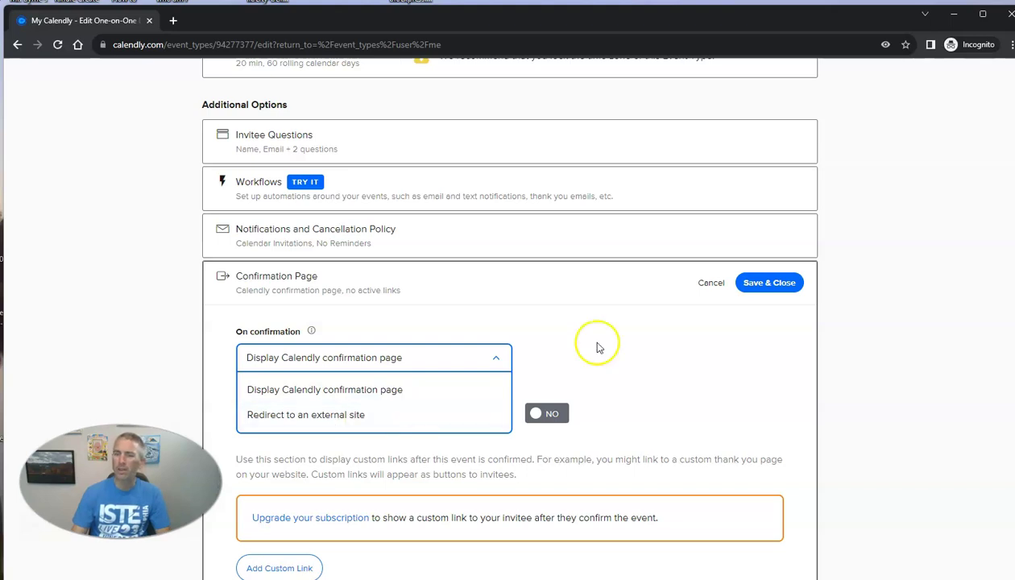
pyautogui.click(767, 282)
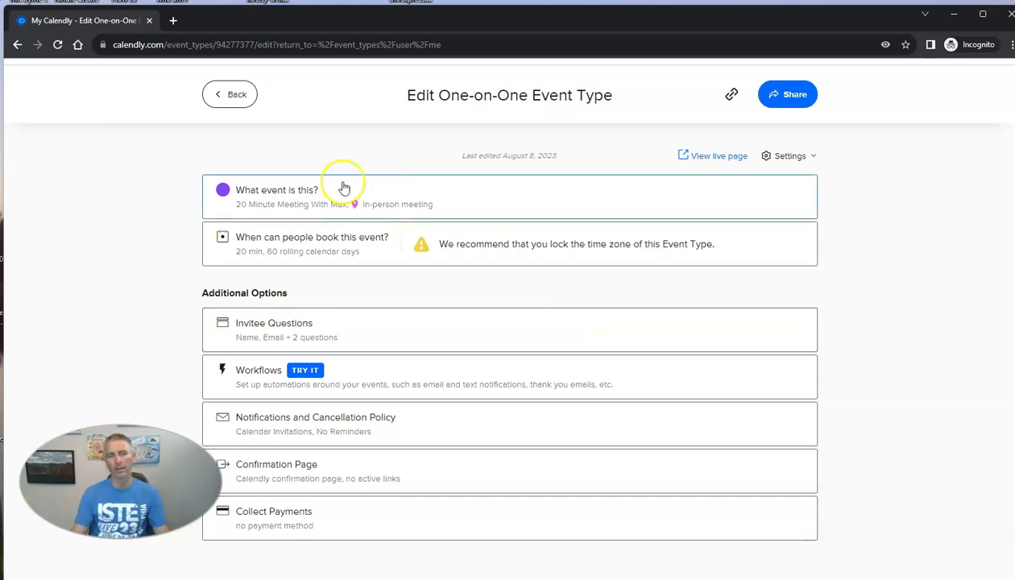
# - From the event list, preview the 20 Minute Meeting With Max booking page, then close it
pyautogui.click(232, 96)
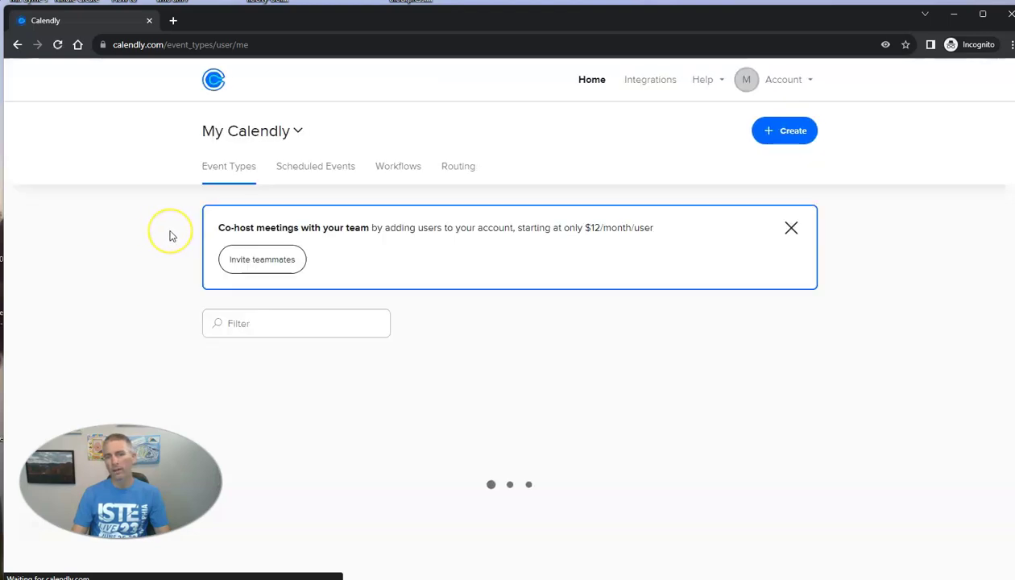
pyautogui.scroll(-1, 169, 237)
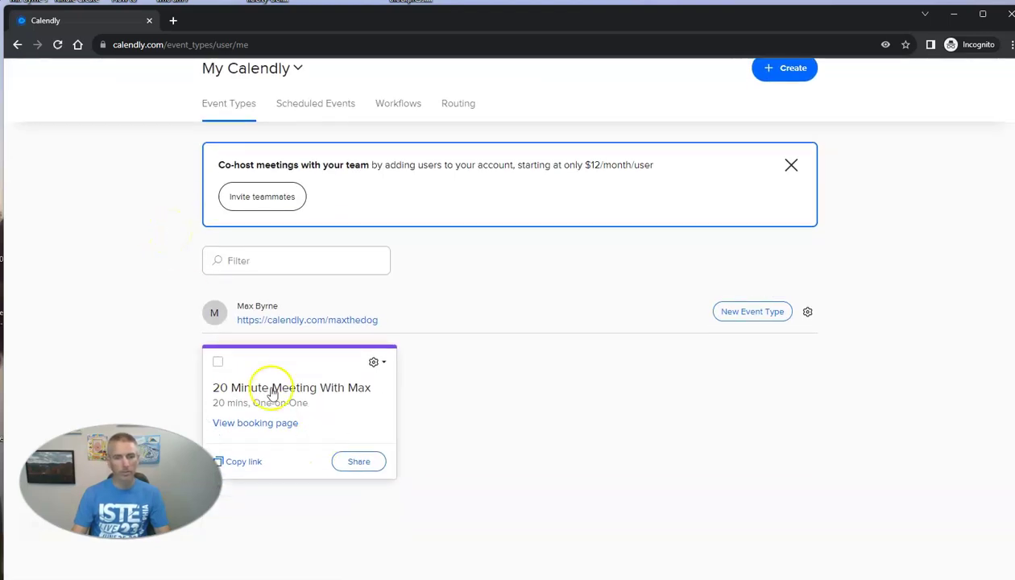
pyautogui.scroll(-1, 288, 397)
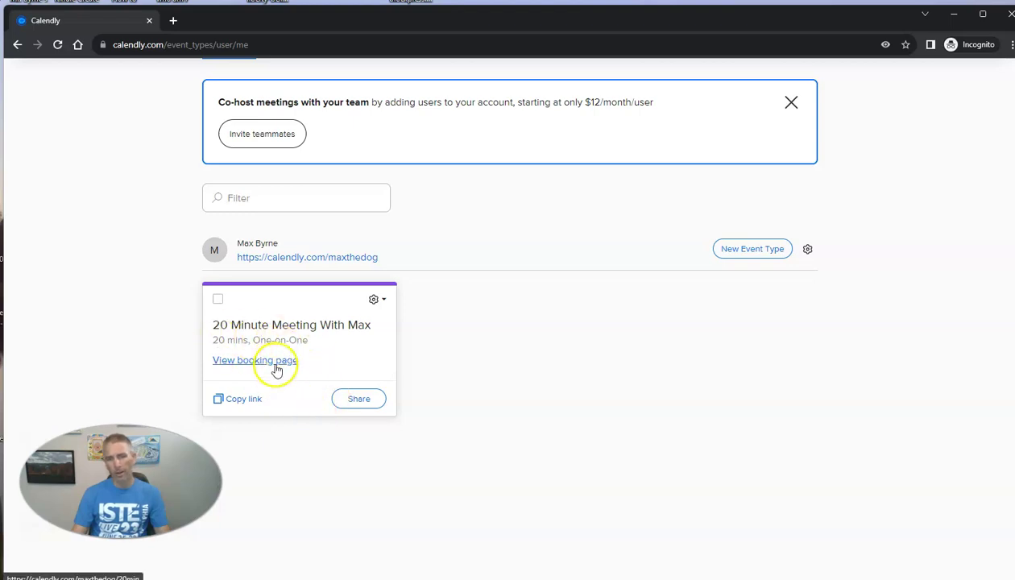
pyautogui.click(274, 362)
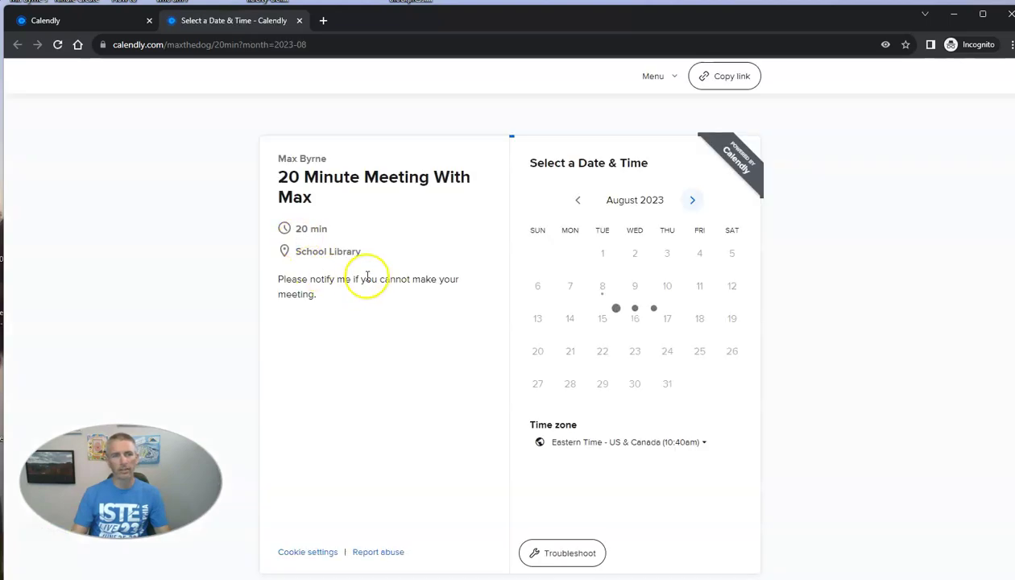
pyautogui.click(299, 20)
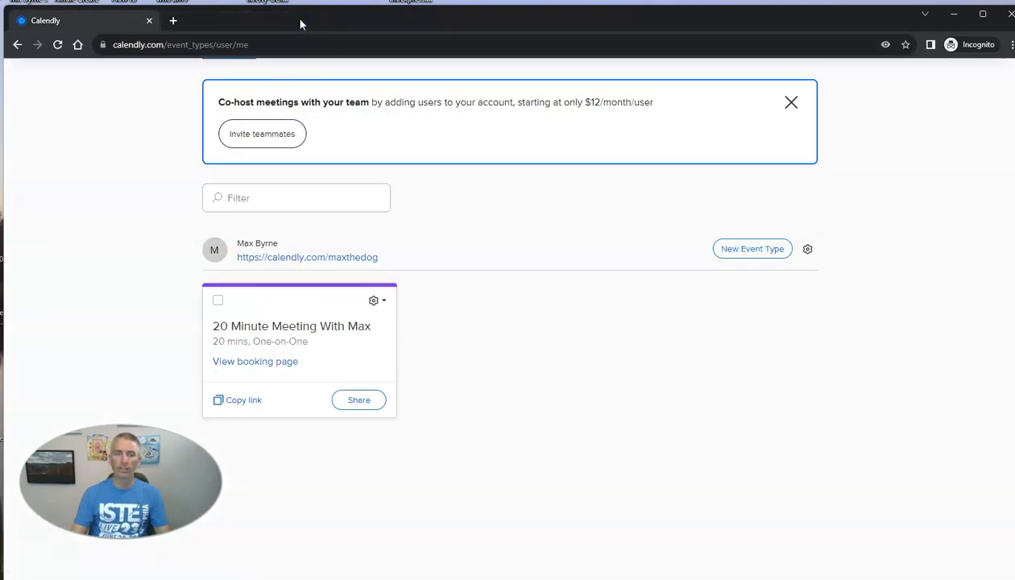
pyautogui.scroll(2, 606, 287)
pyautogui.scroll(-1, 609, 337)
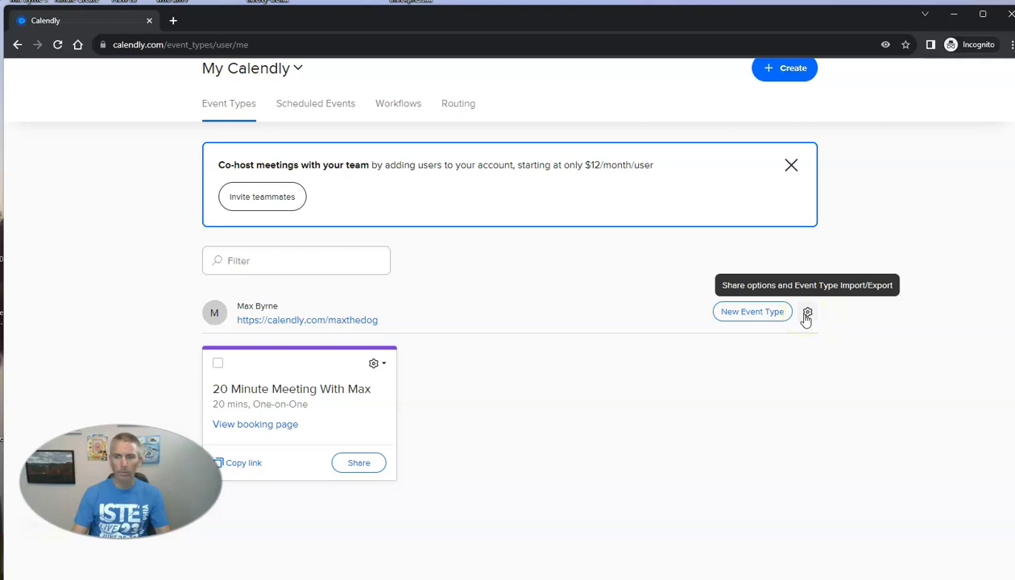
# - Change the 20 Minute Meeting With Max booking window from 60 to 90 calendar days
pyautogui.click(319, 395)
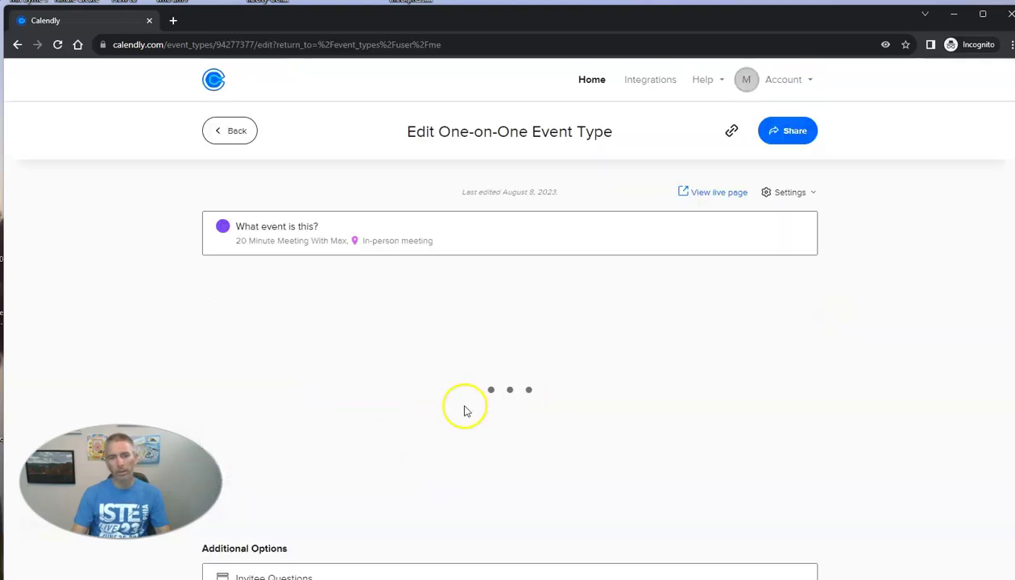
pyautogui.scroll(-1, 418, 394)
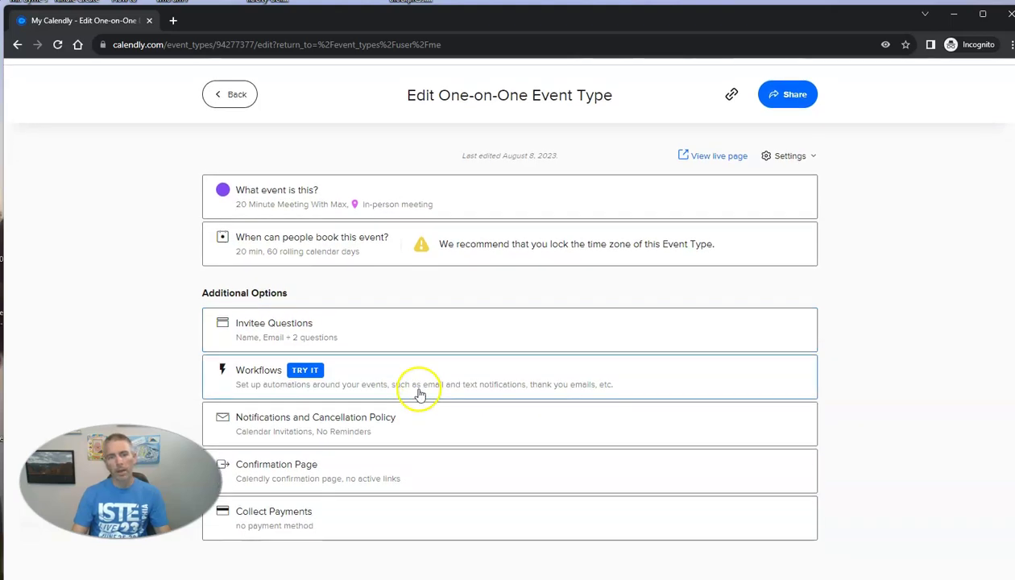
pyautogui.click(292, 246)
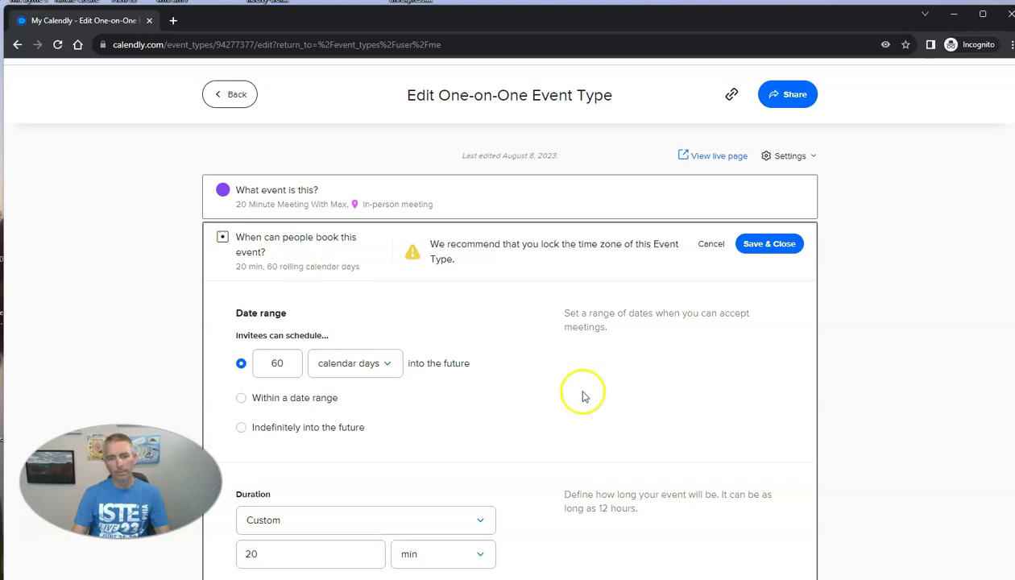
pyautogui.scroll(-2, 585, 394)
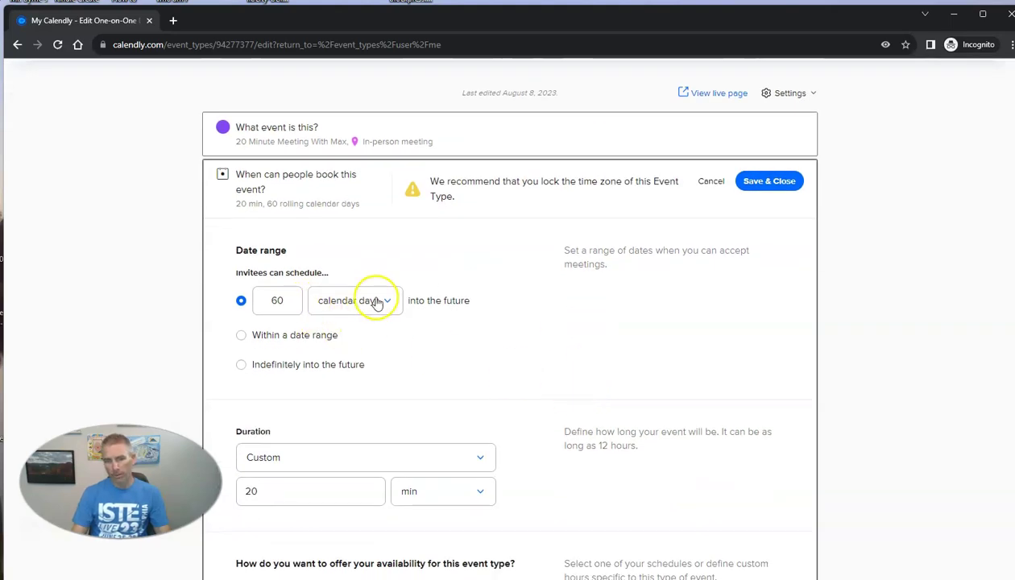
pyautogui.scroll(-1, 448, 305)
pyautogui.doubleClick(277, 238)
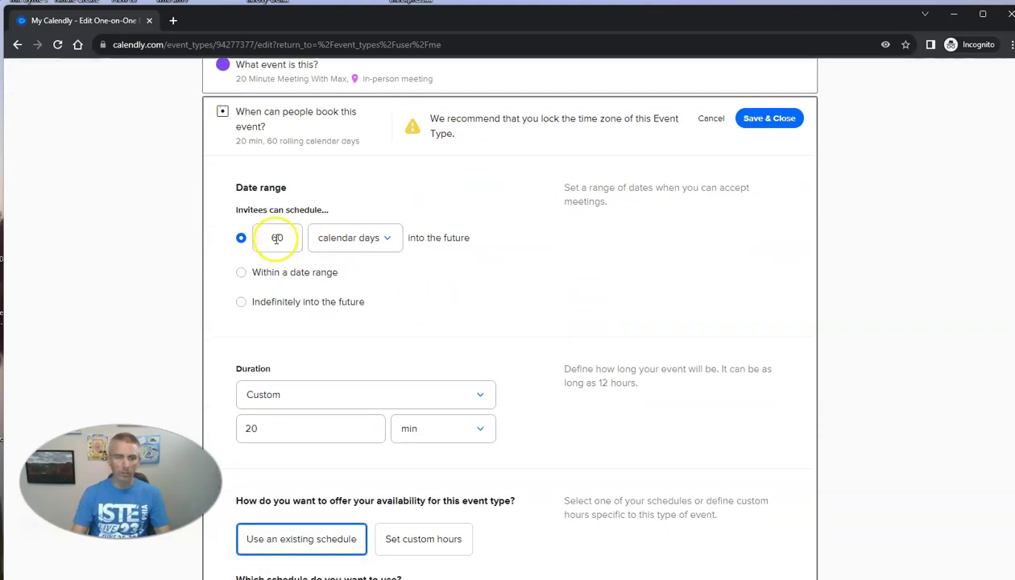
pyautogui.press('BackSpace')
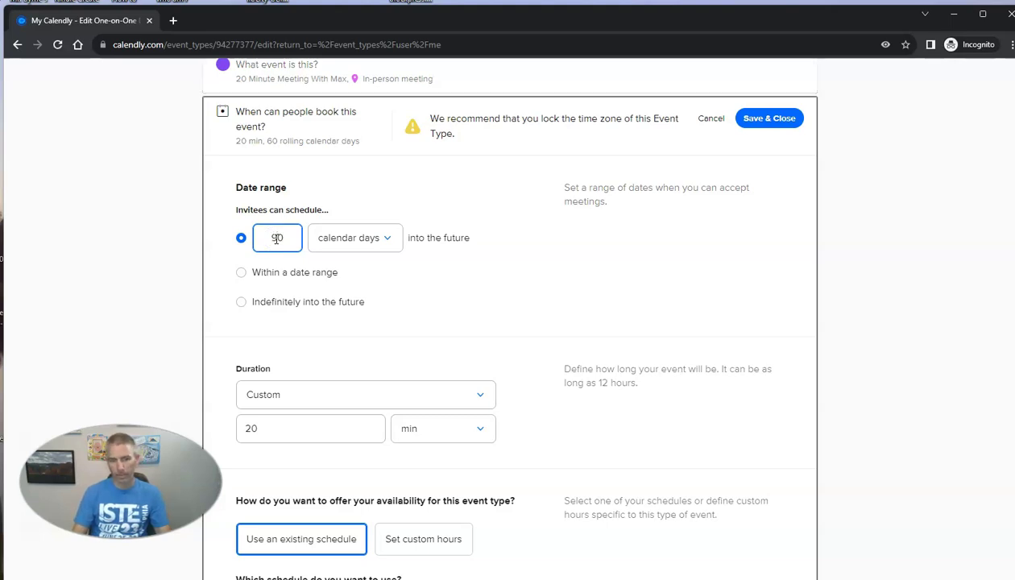
pyautogui.click(513, 293)
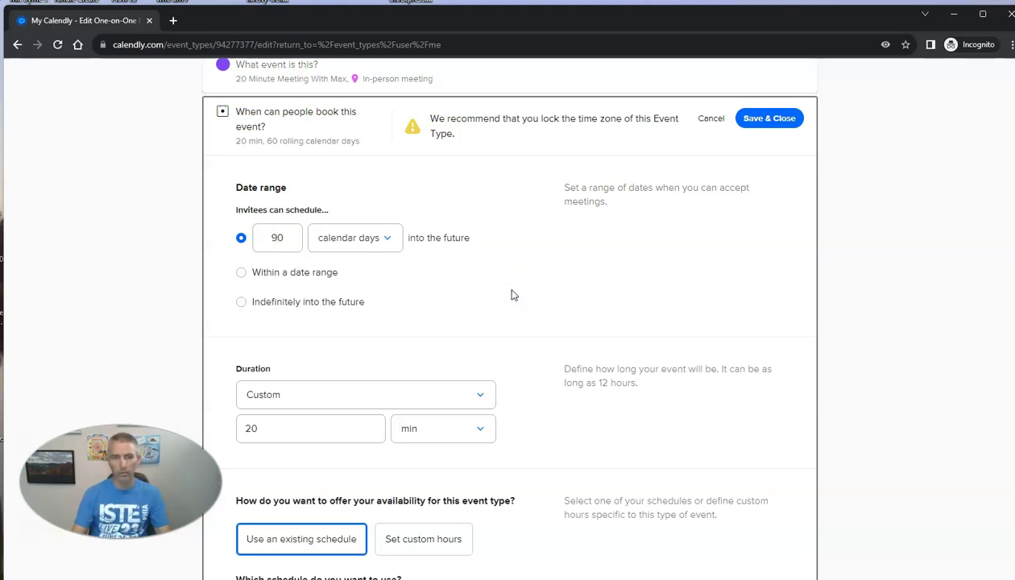
pyautogui.scroll(-1, 245, 285)
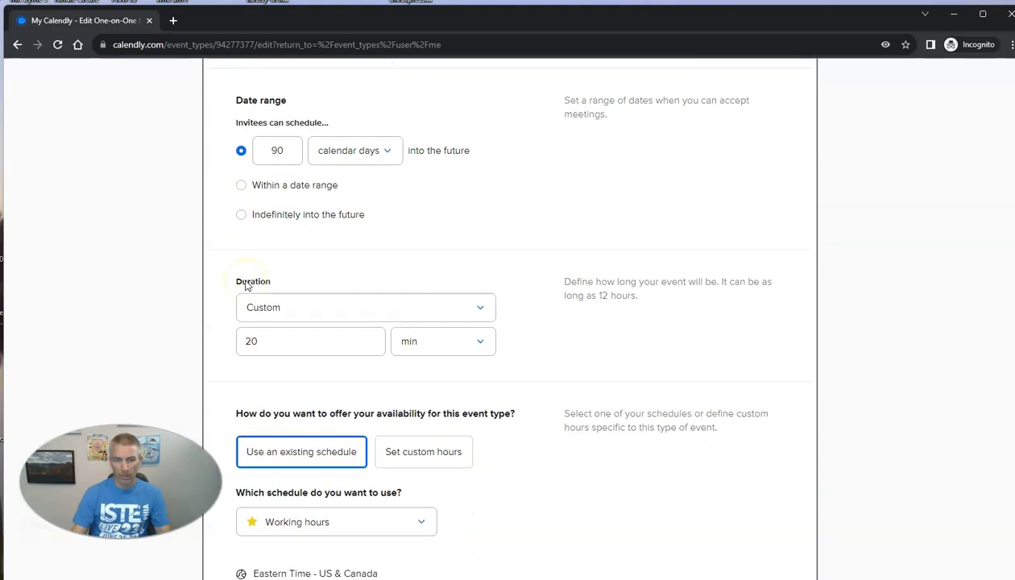
pyautogui.scroll(-2, 274, 294)
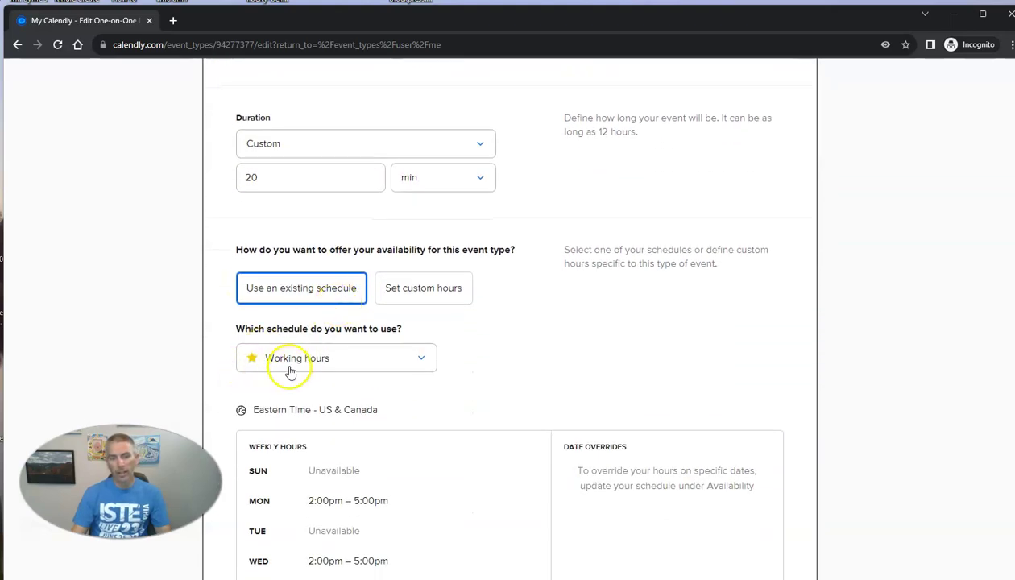
pyautogui.scroll(-2, 258, 370)
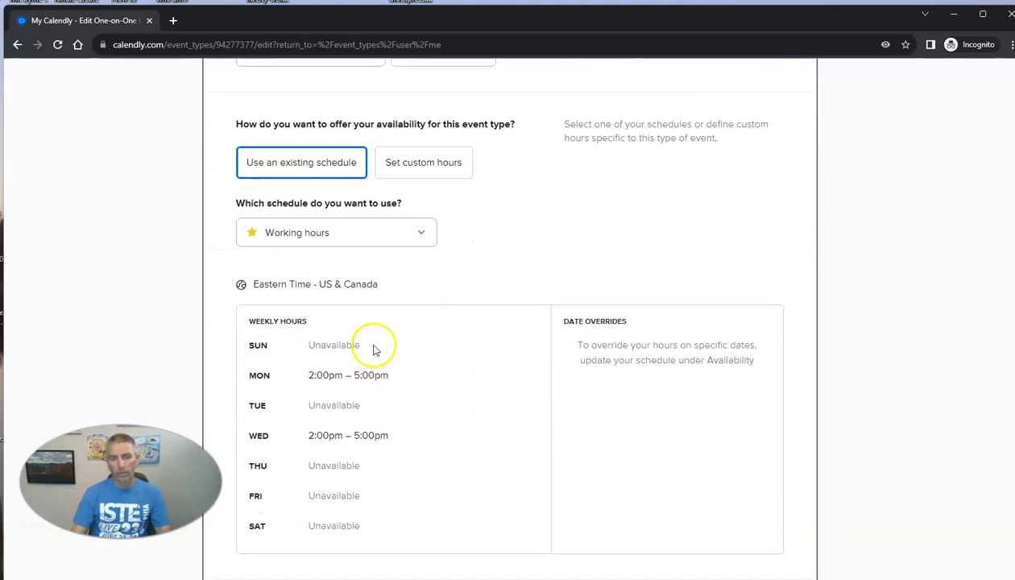
# - Switch the event to custom hours and make Tuesday, Thursday and Friday available
pyautogui.click(418, 168)
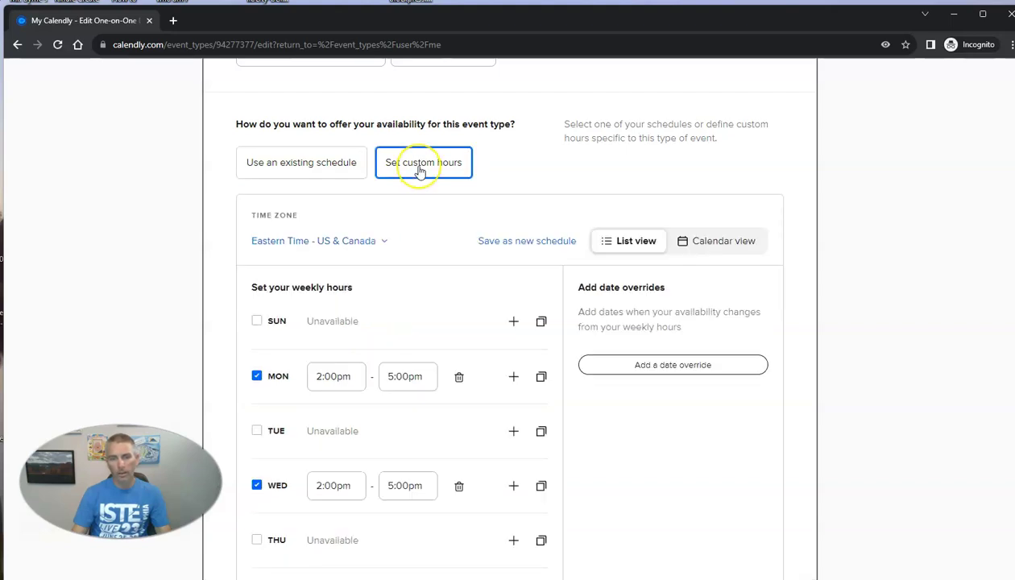
pyautogui.click(254, 432)
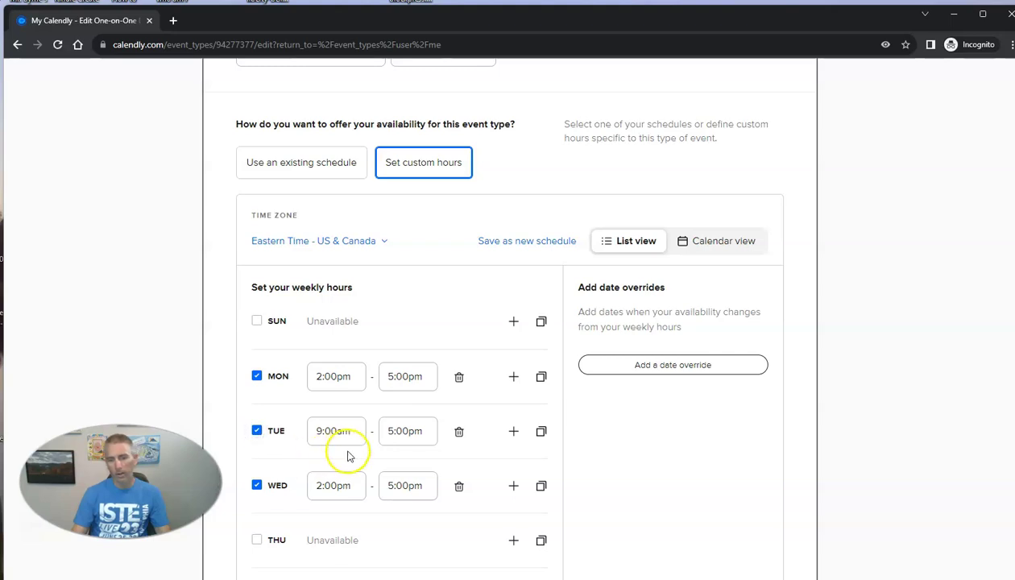
pyautogui.scroll(-2, 307, 469)
pyautogui.click(256, 414)
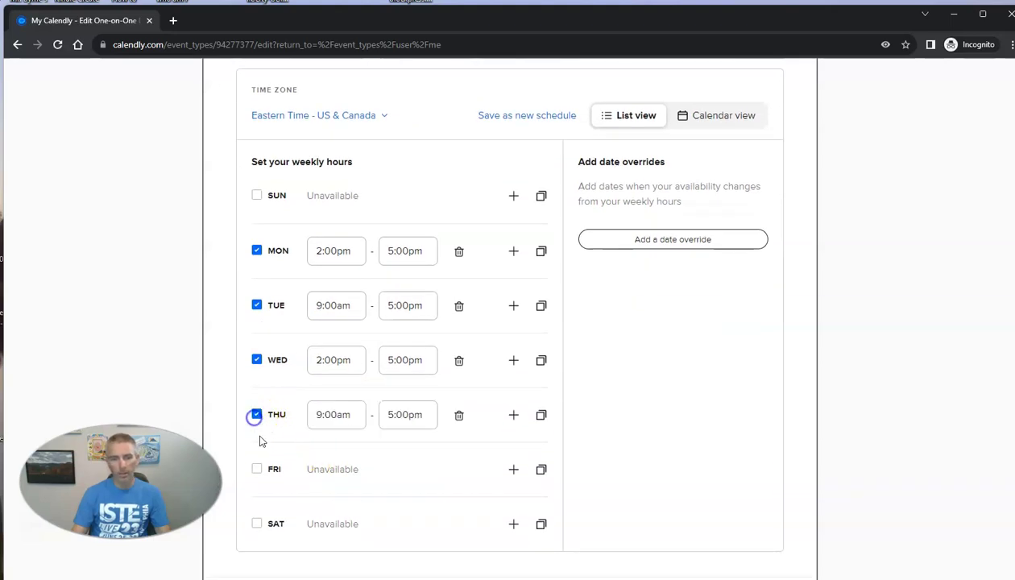
pyautogui.click(256, 470)
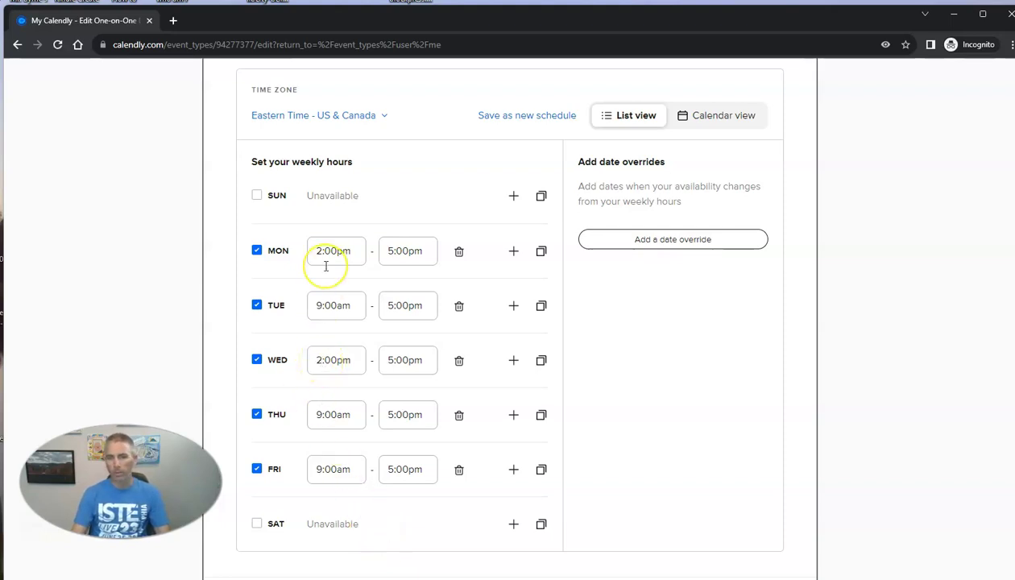
# - Change Tuesday's start time to 1:00pm
pyautogui.click(320, 306)
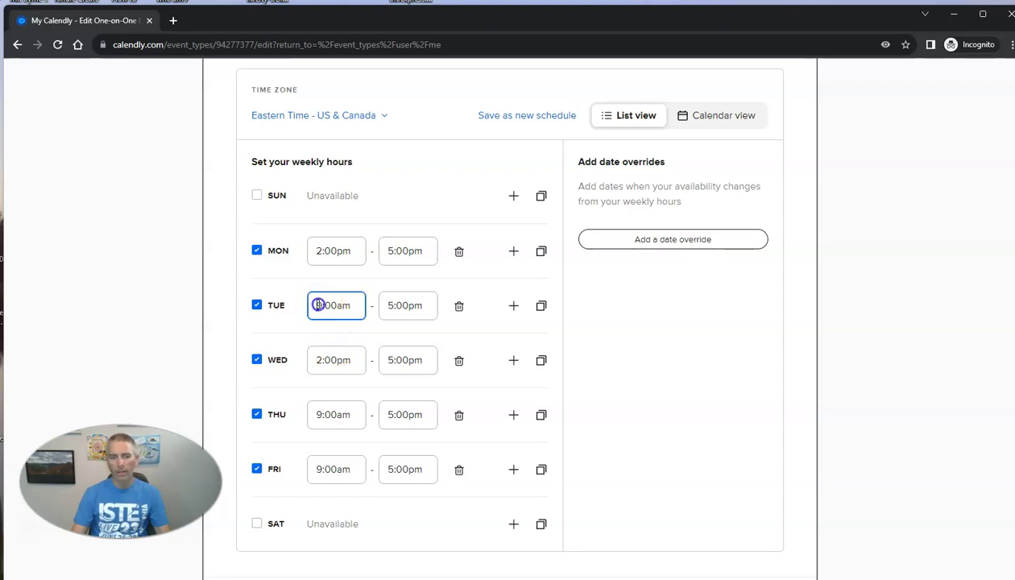
pyautogui.scroll(-5, 345, 419)
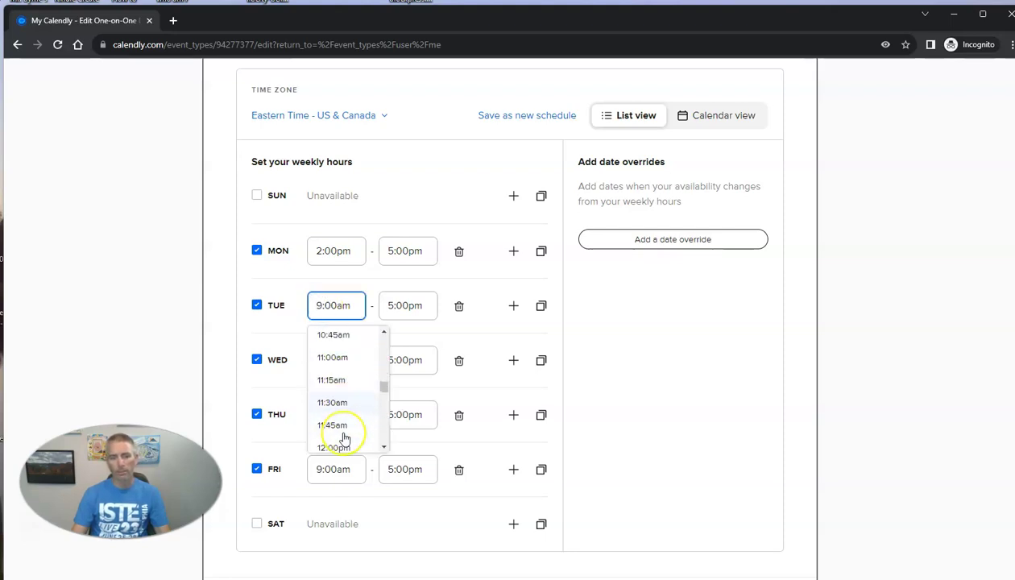
pyautogui.click(346, 373)
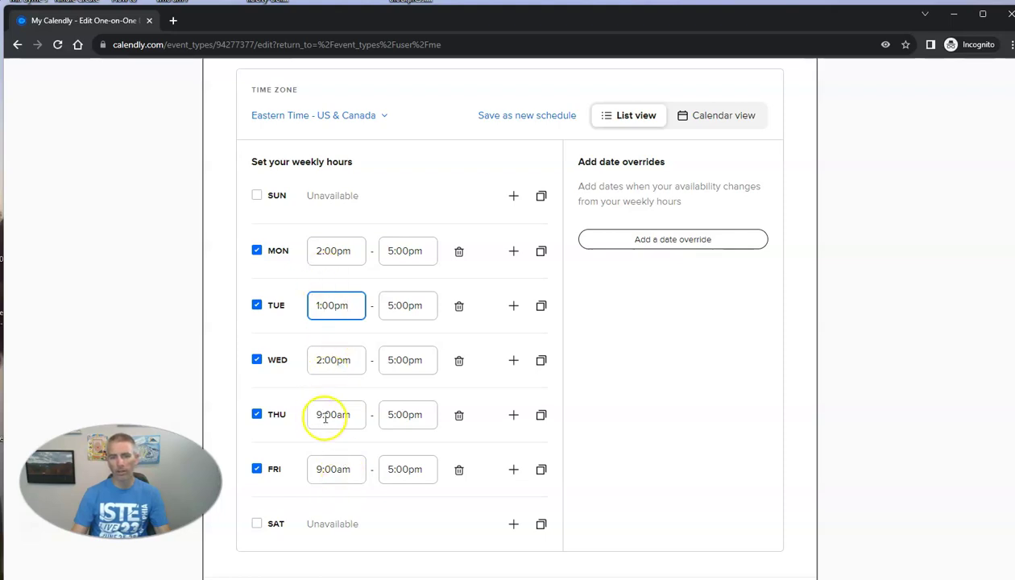
pyautogui.click(672, 429)
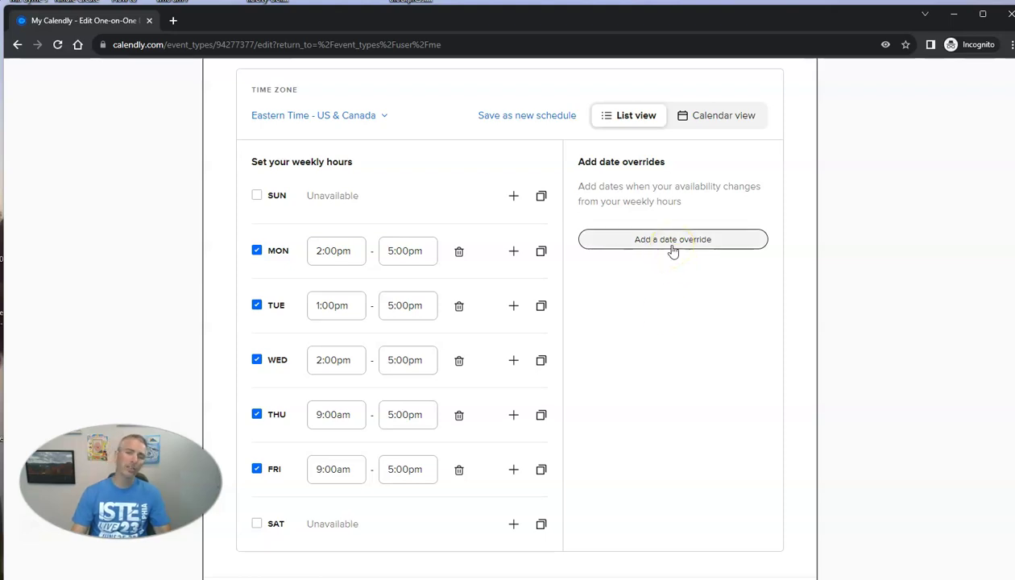
# - Add a date override for September 4, 2023 with its hours removed, marking it unavailable
pyautogui.click(673, 242)
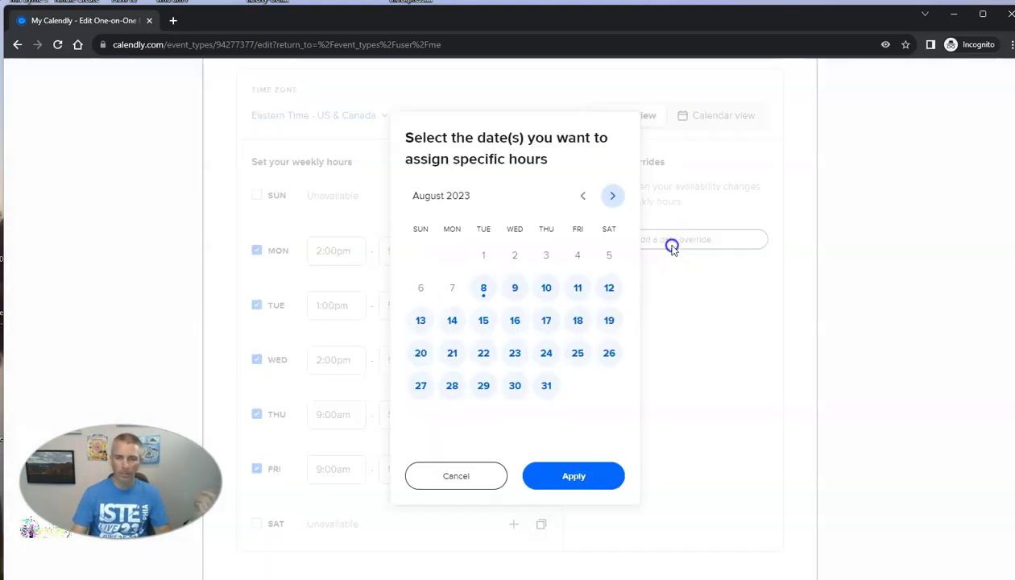
pyautogui.click(611, 199)
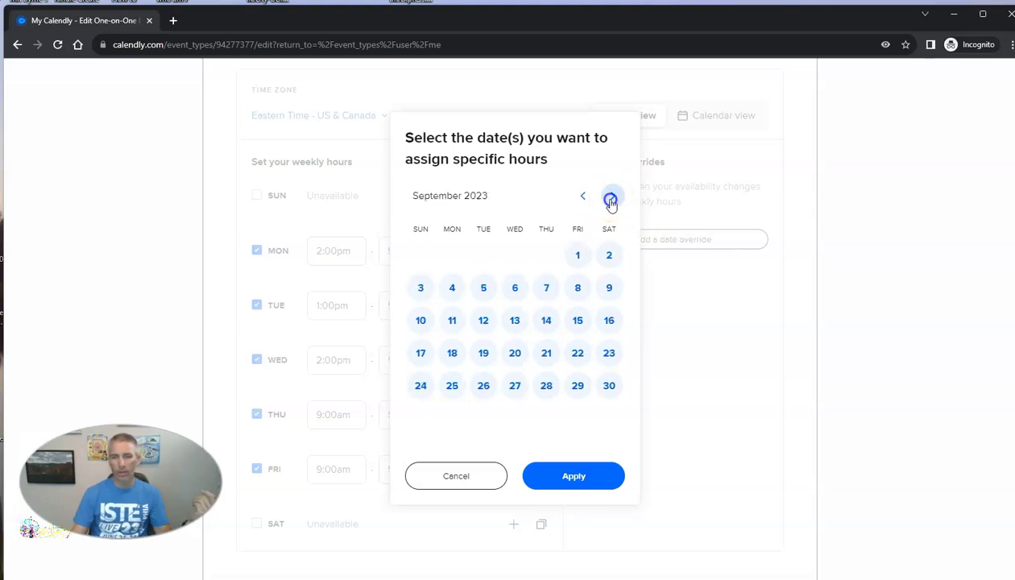
pyautogui.click(452, 290)
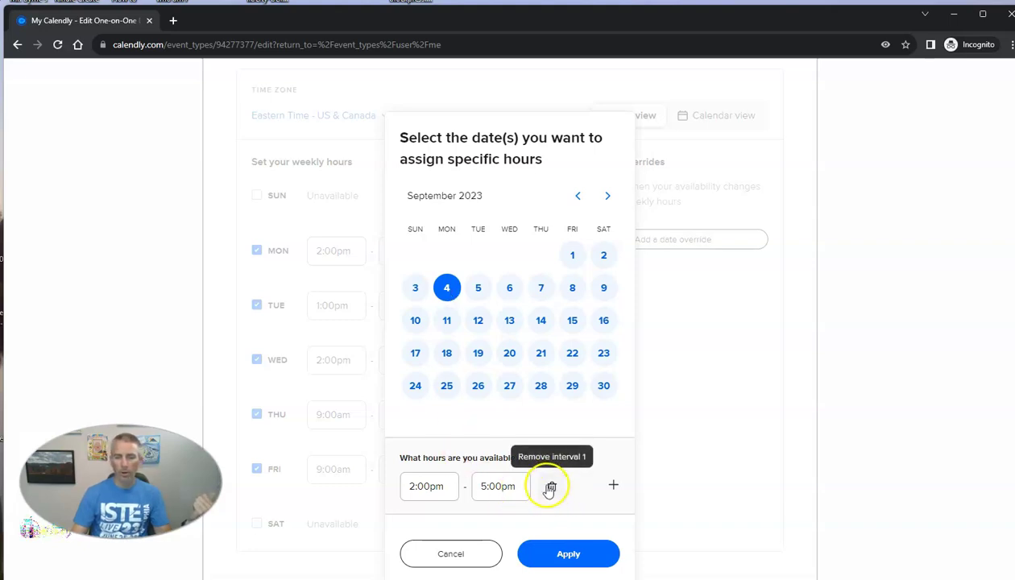
pyautogui.click(551, 488)
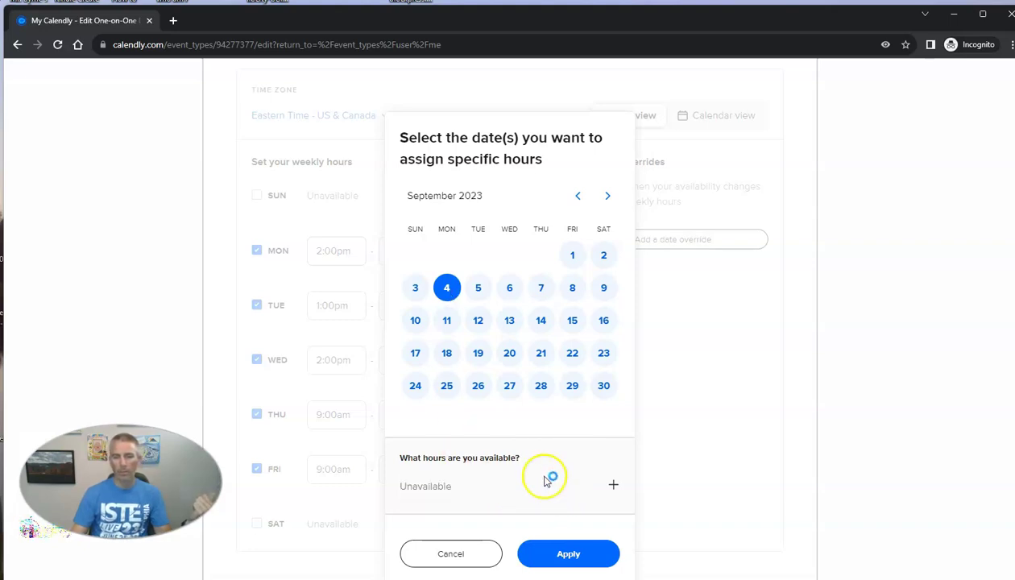
pyautogui.click(578, 553)
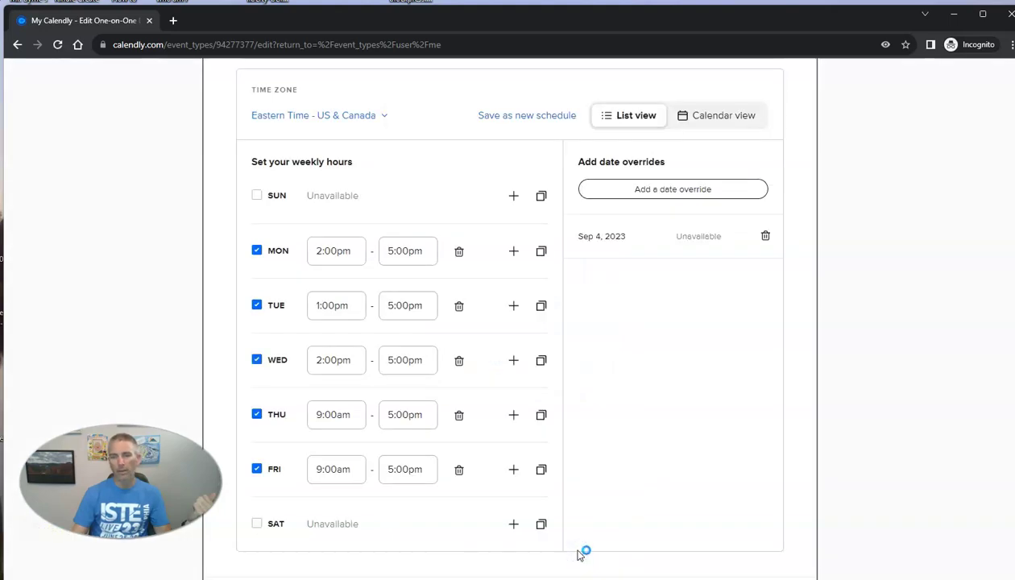